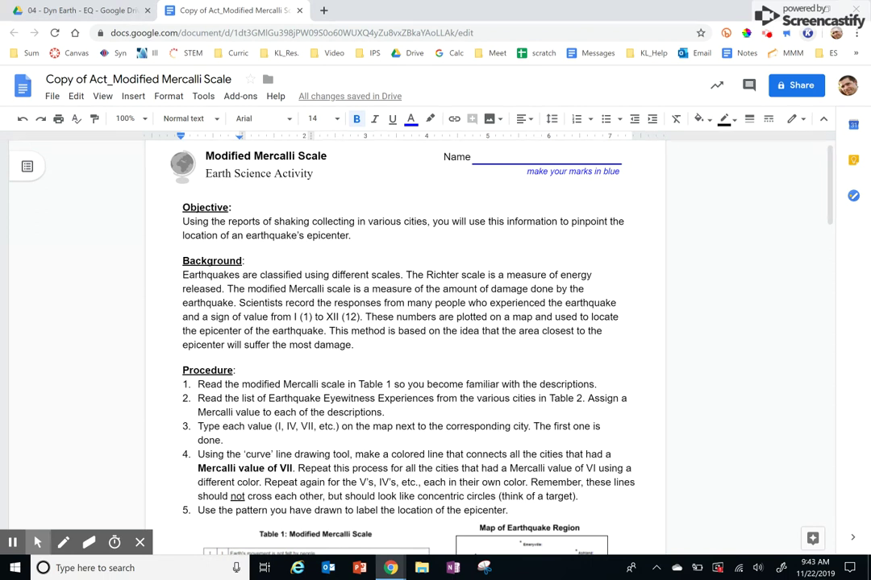
# Read the activity's background and procedure, and study the full-size Modified Mercalli Scale in the separate Table 1 document
pyautogui.scroll(-3, 639, 367)
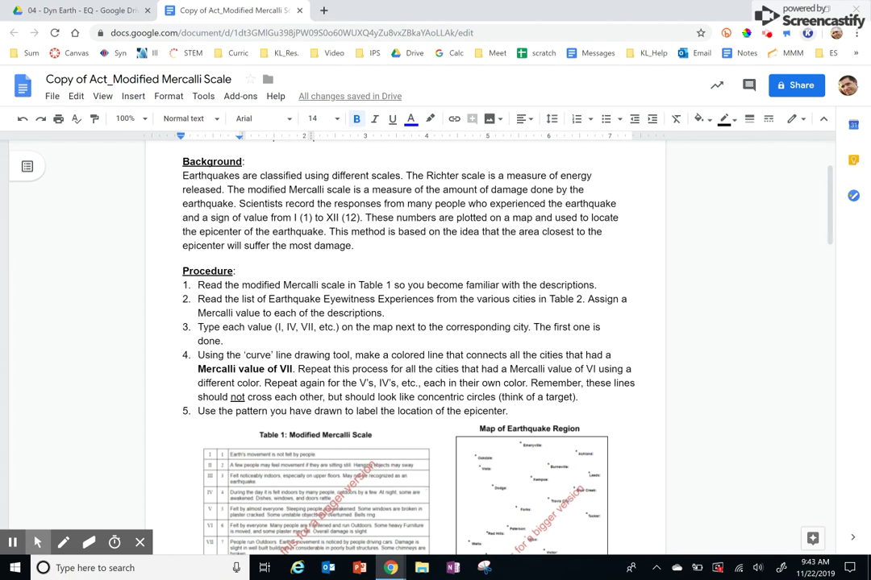
pyautogui.scroll(-3, 598, 513)
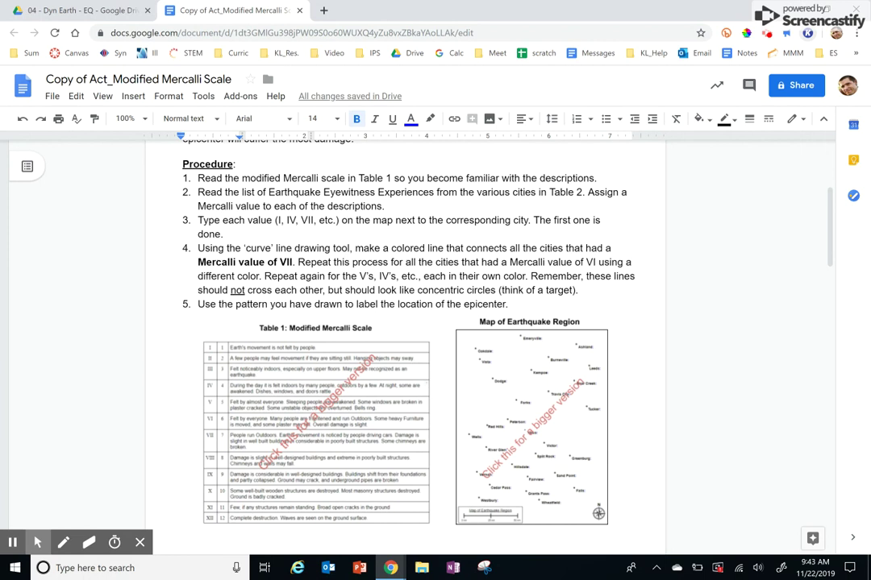
pyautogui.hotkey('alt', 'Tab')
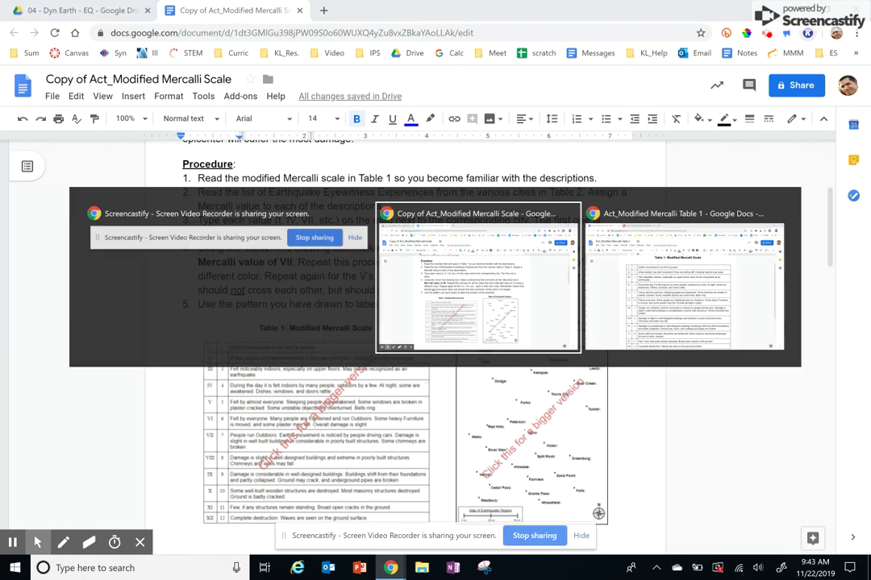
pyautogui.hotkey('alt', 'Tab')
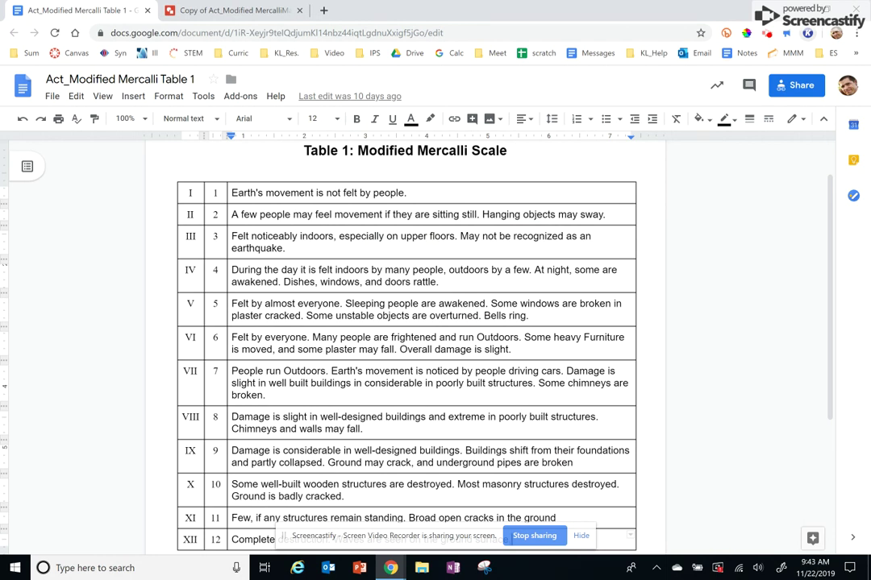
pyautogui.click(511, 539)
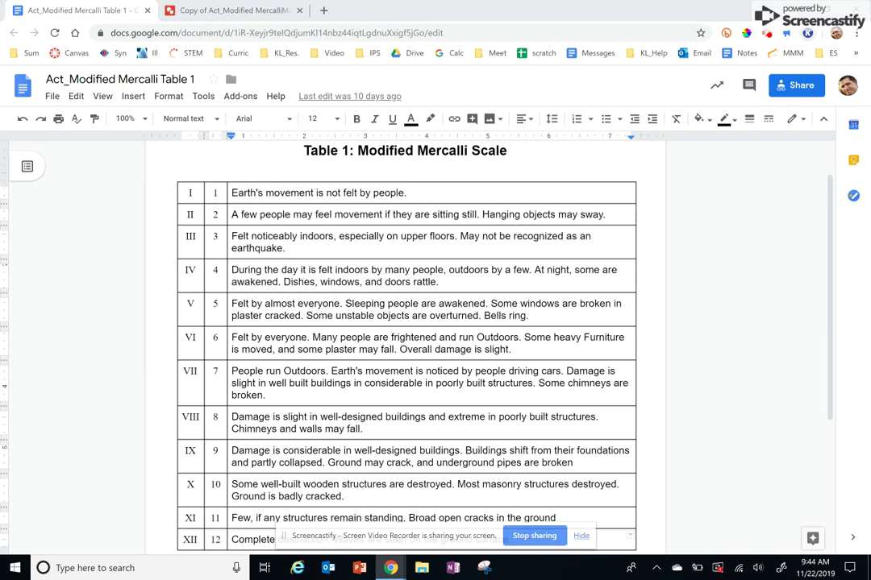
# Return to the activity document and examine the eyewitness reports for each city in Table 2
pyautogui.hotkey('alt', 'Tab')
pyautogui.press('Tab')
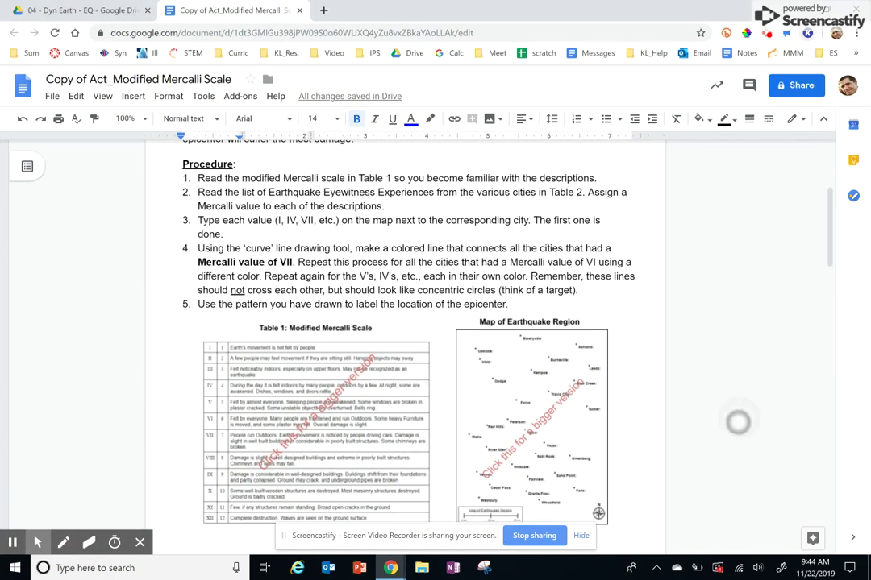
pyautogui.scroll(-1, 734, 476)
pyautogui.scroll(-1, 740, 386)
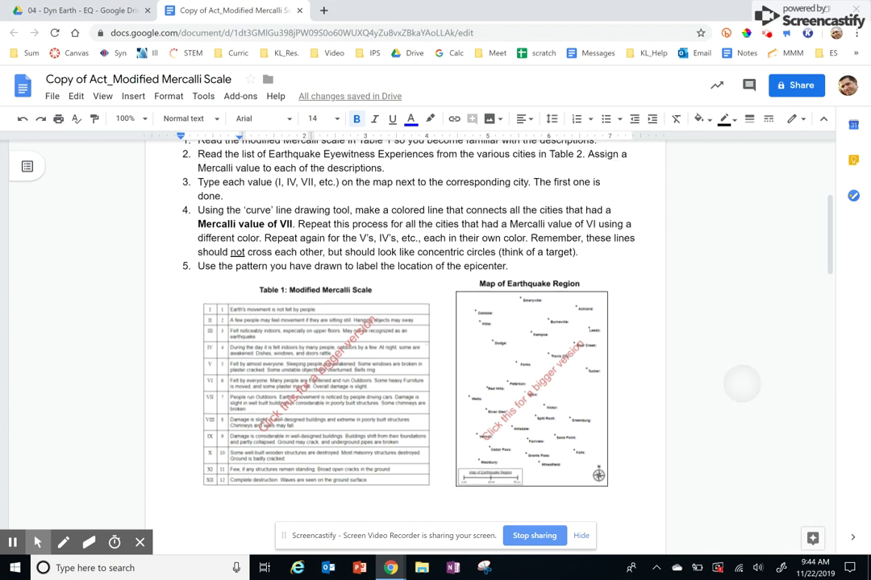
pyautogui.scroll(-1, 742, 381)
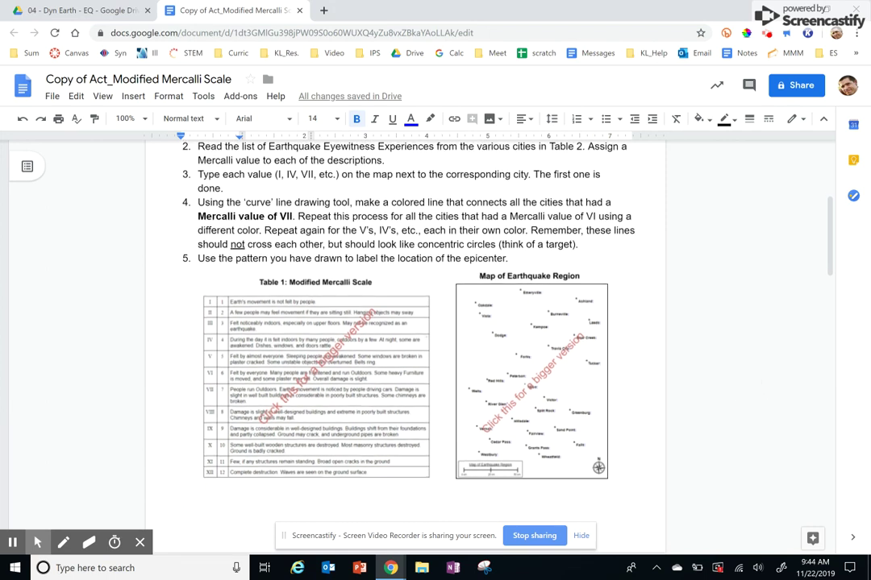
pyautogui.scroll(-1, 742, 379)
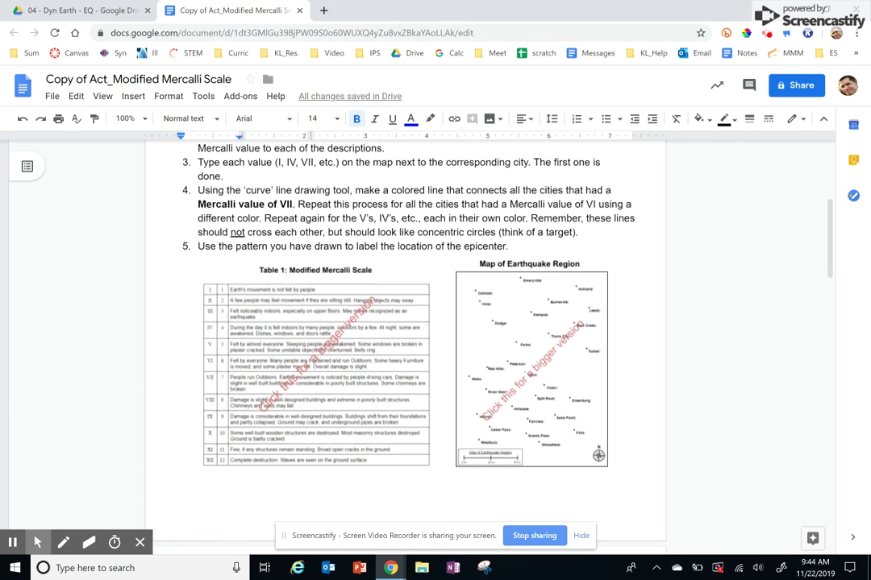
pyautogui.scroll(-3, 742, 369)
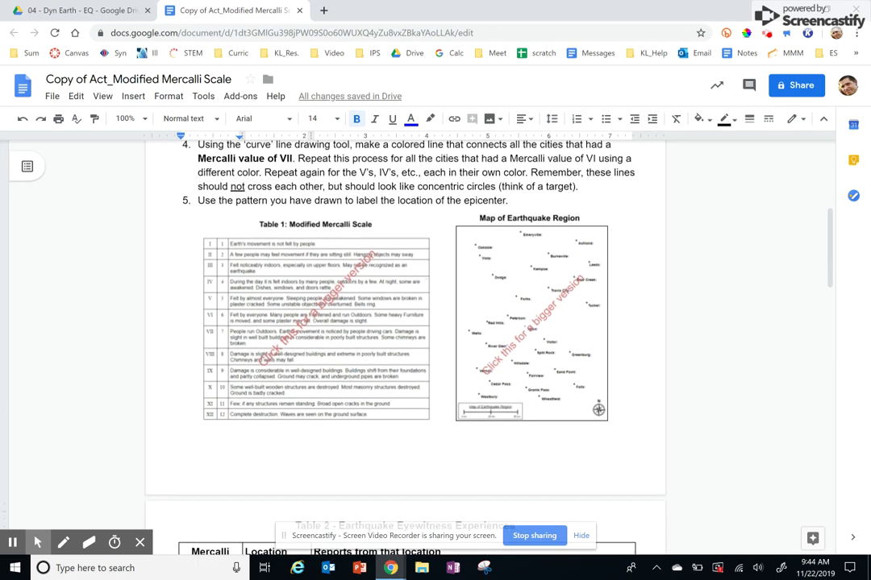
pyautogui.scroll(-5, 694, 347)
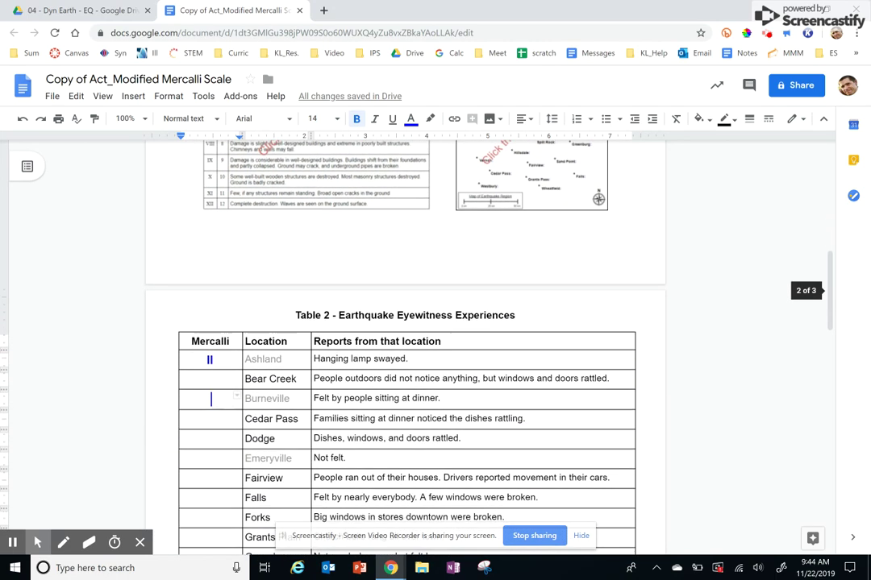
pyautogui.scroll(-1, 484, 346)
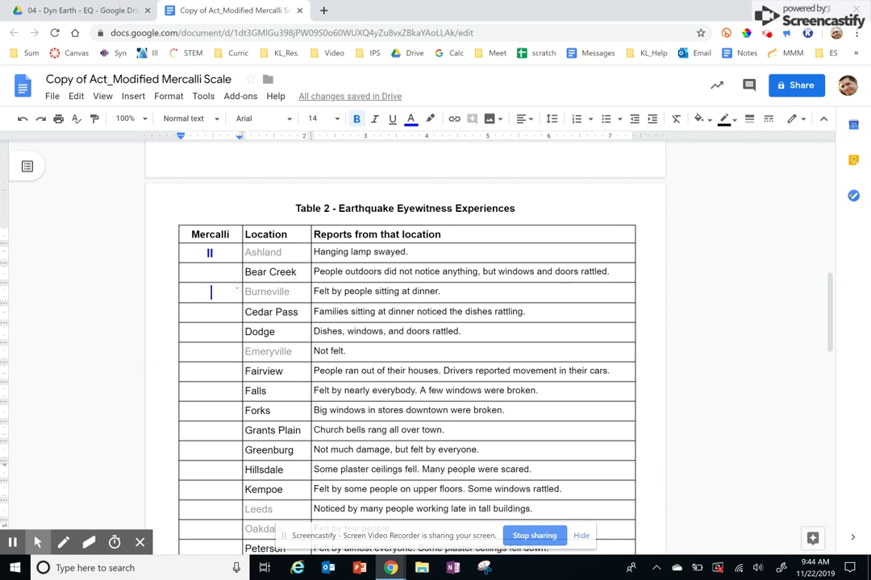
pyautogui.scroll(-2, 745, 386)
pyautogui.scroll(-1, 745, 386)
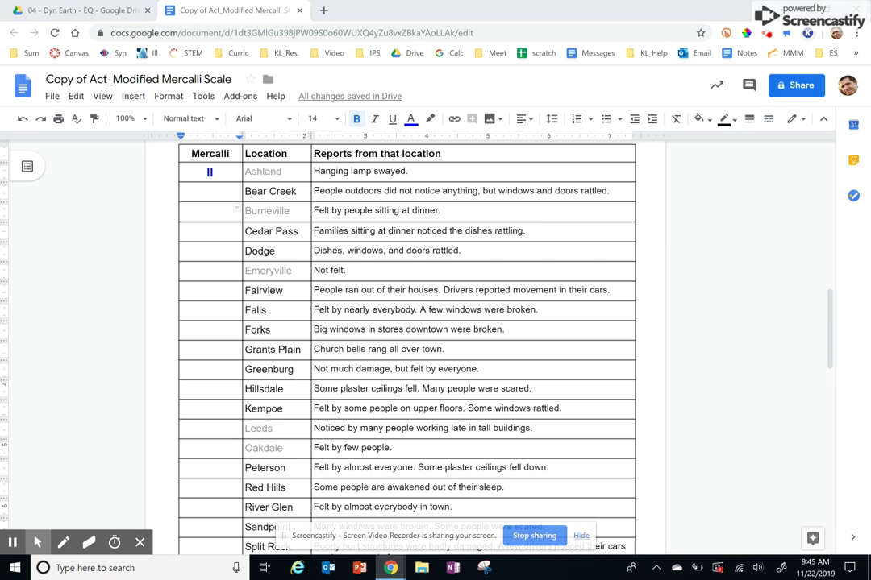
# Consult the Table 1 scale and enter Mercalli values II for Burneville and I for Emeryville in Table 2
pyautogui.hotkey('alt', 'Tab')
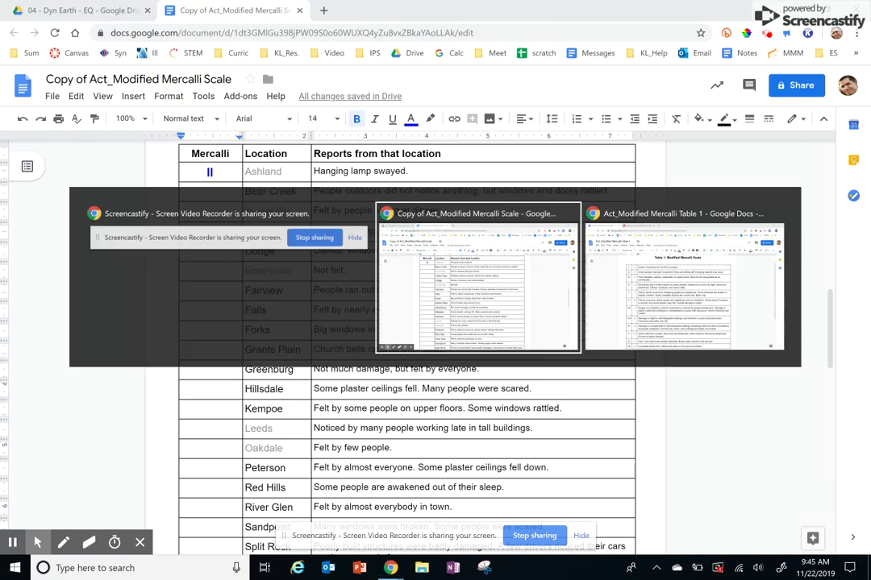
pyautogui.hotkey('alt', 'Tab')
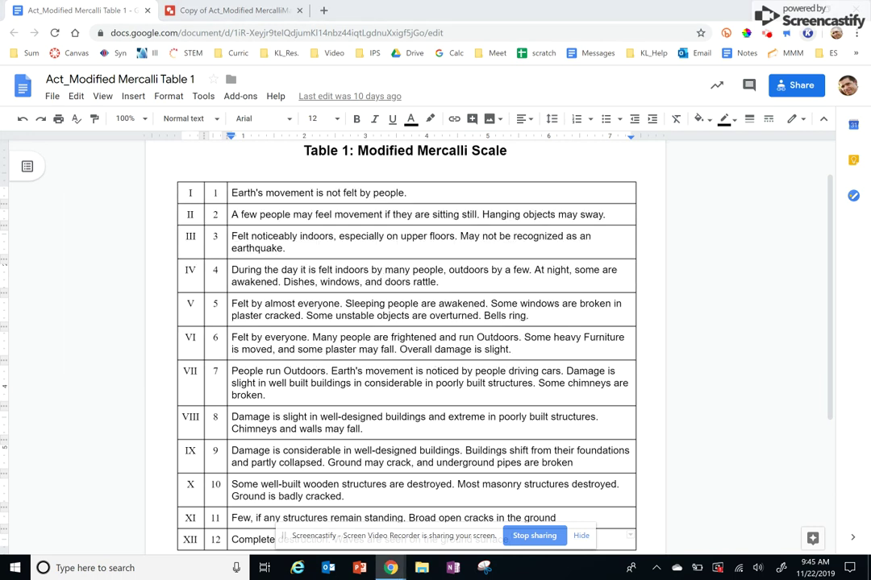
pyautogui.hotkey('alt', 'Tab')
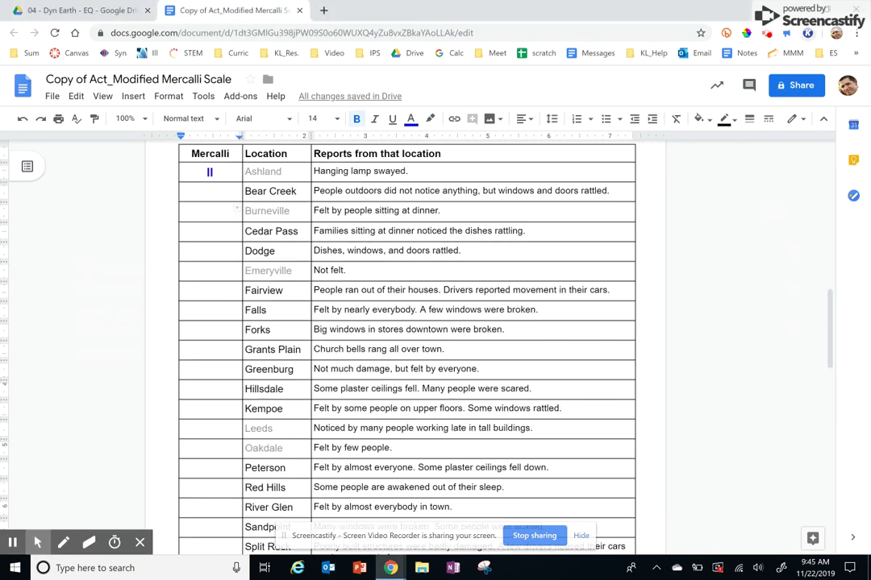
pyautogui.write('II')
pyautogui.click(212, 271)
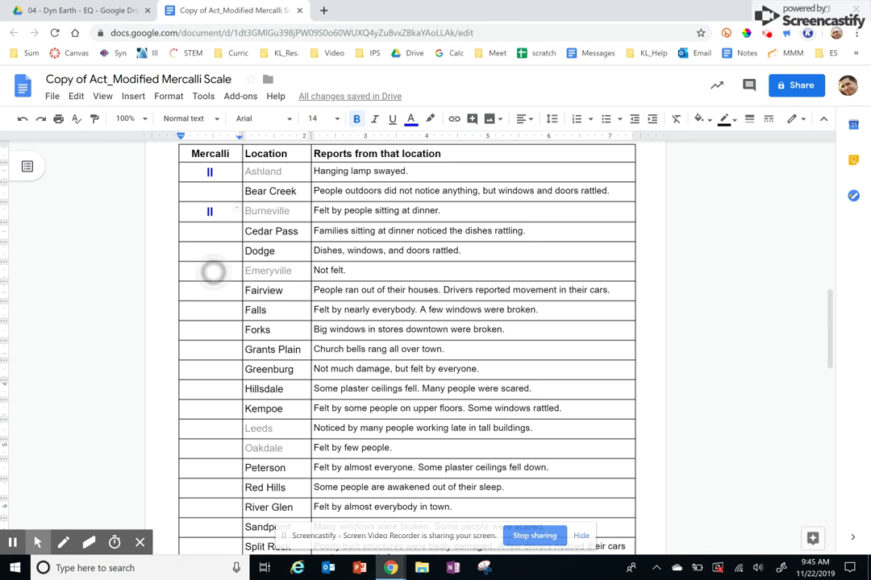
pyautogui.write('I')
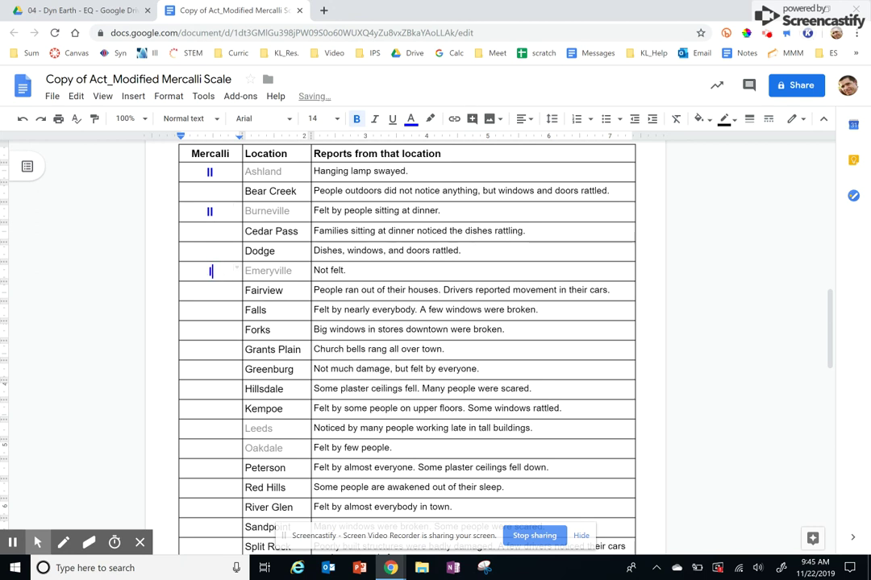
# Enter Mercalli values III for Leeds and II for Oakdale in Table 2, checking the reports against Table 1
pyautogui.click(214, 428)
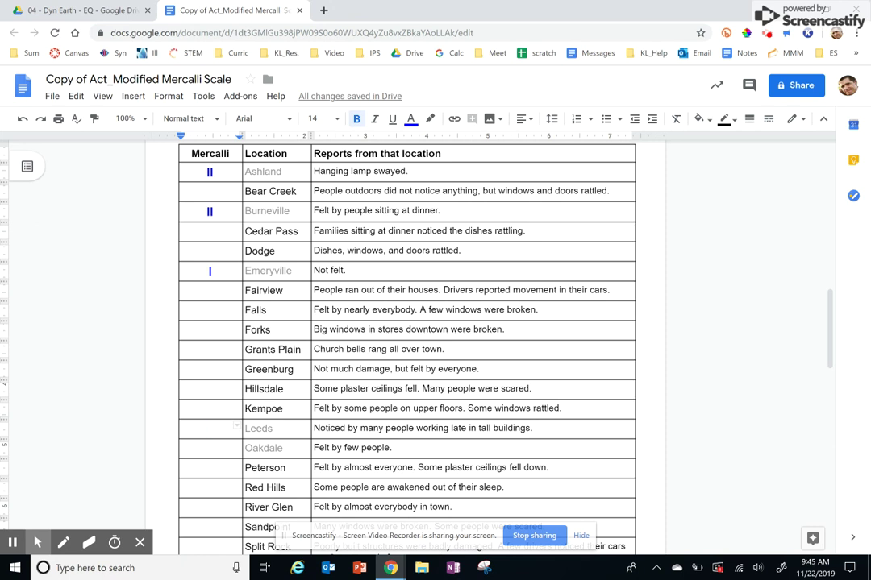
pyautogui.write('III')
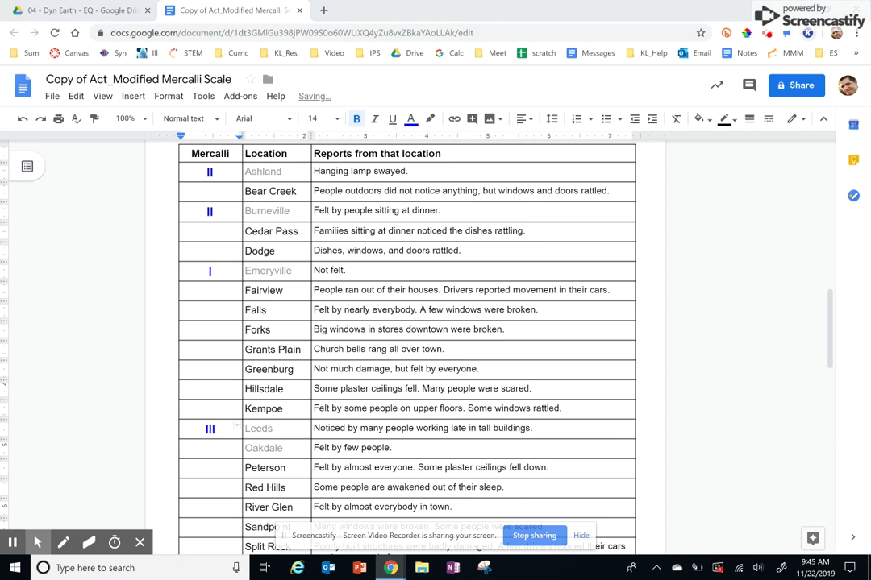
pyautogui.hotkey('ctrl', 'shift', 'Tab')
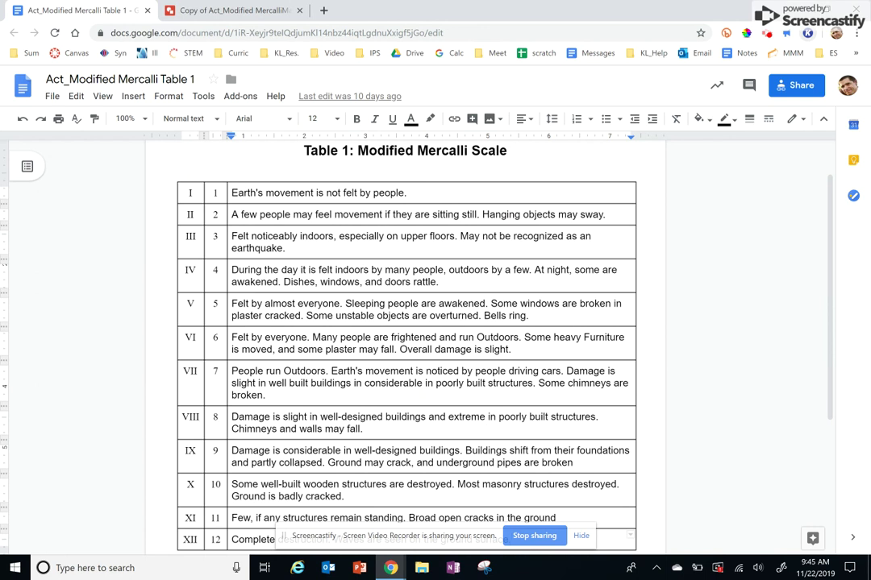
pyautogui.hotkey('alt', 'Tab')
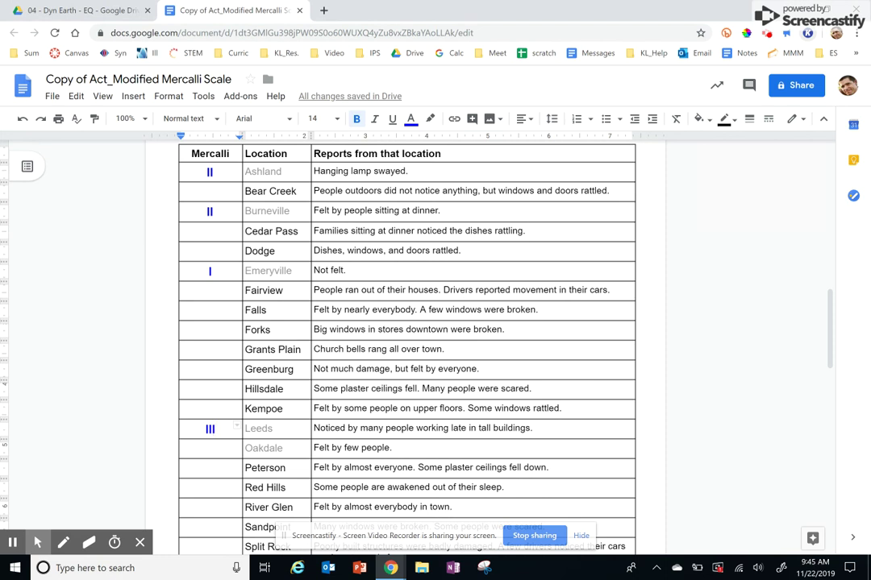
pyautogui.click(213, 448)
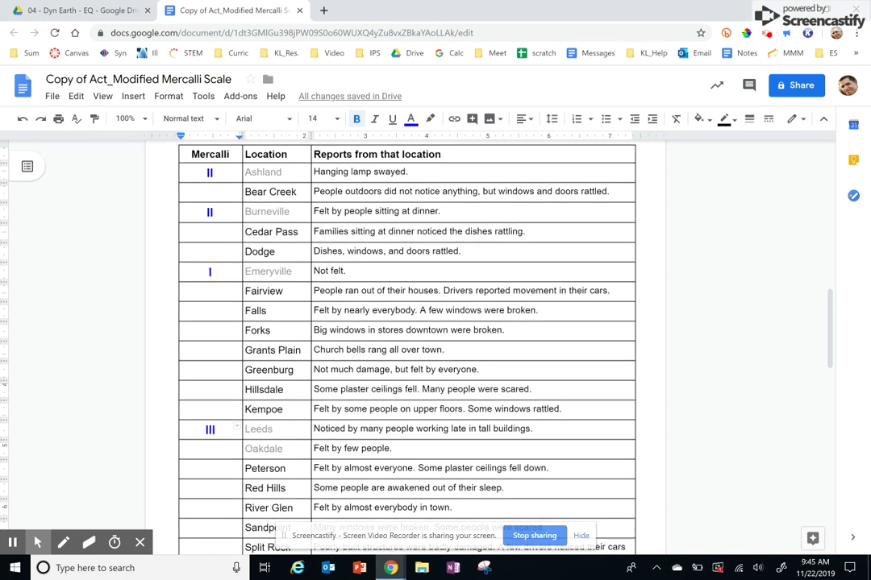
pyautogui.write('II')
# Re-examine the Table 1 scale and reread the activity's procedure for placing values on the map
pyautogui.hotkey('alt', 'Tab')
pyautogui.press('Tab')
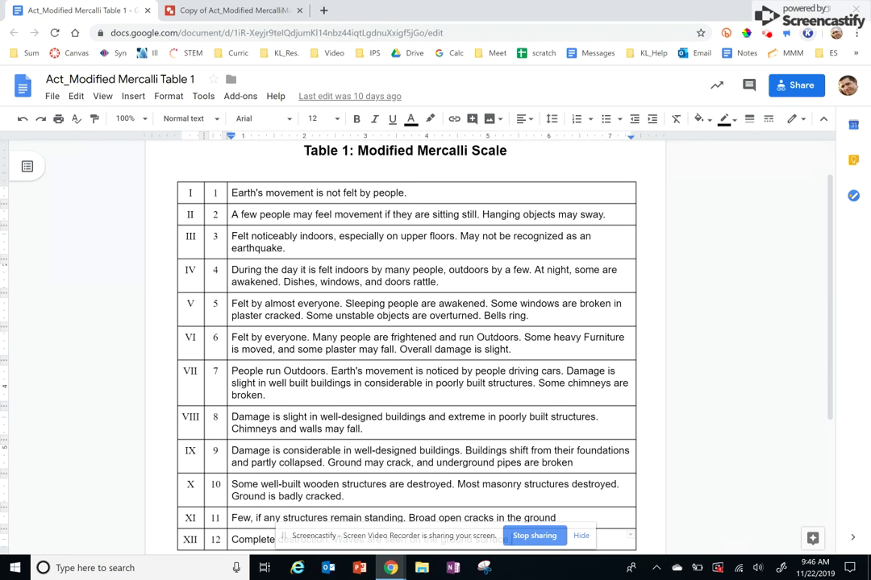
pyautogui.click(512, 540)
pyautogui.hotkey('alt', 'Tab')
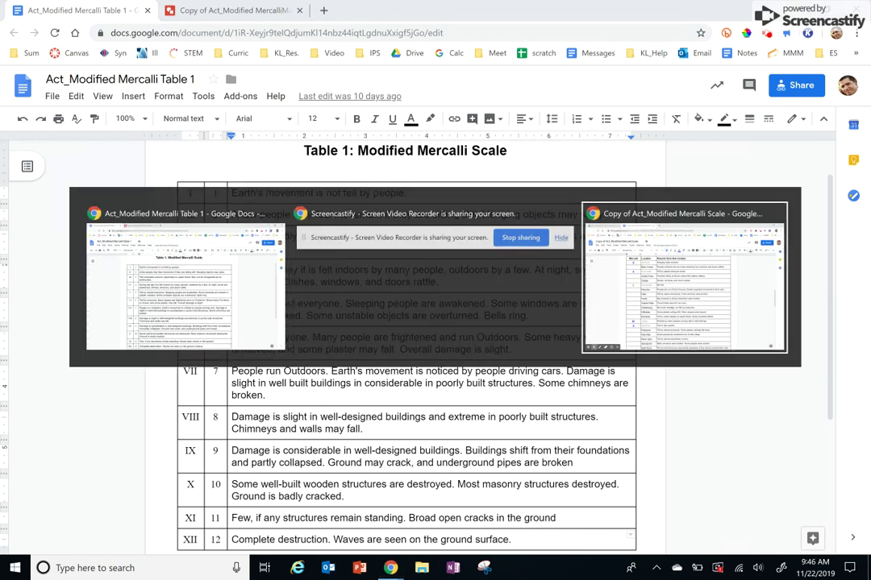
pyautogui.hotkey('alt', 'Tab')
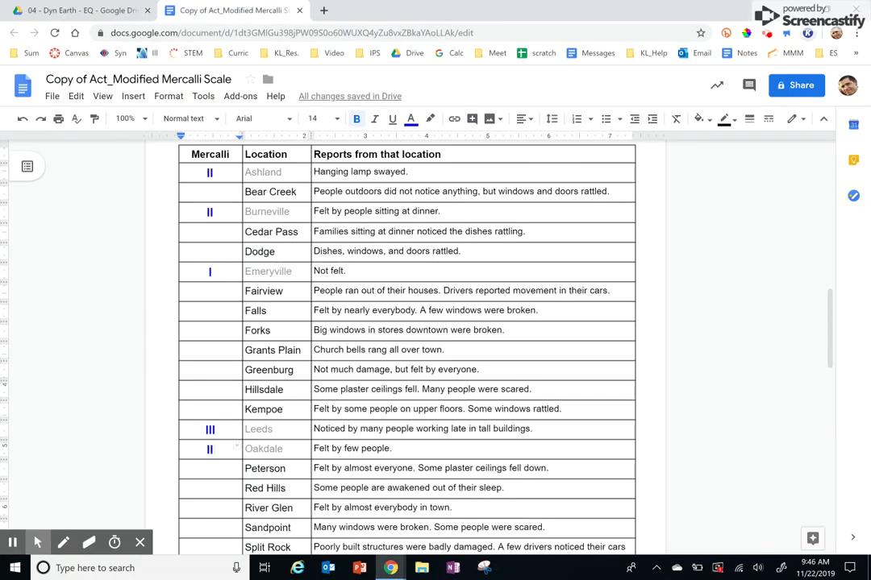
pyautogui.scroll(5, 435, 339)
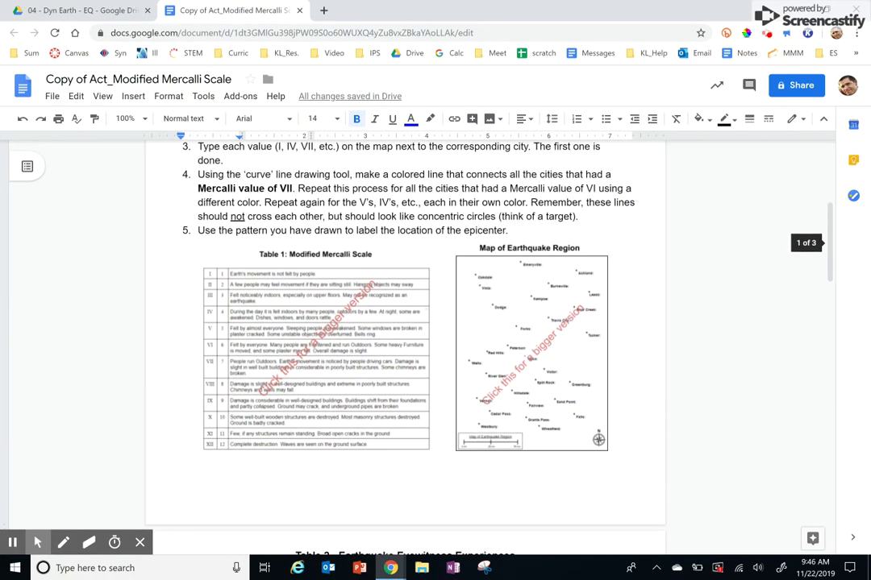
pyautogui.scroll(2, 435, 339)
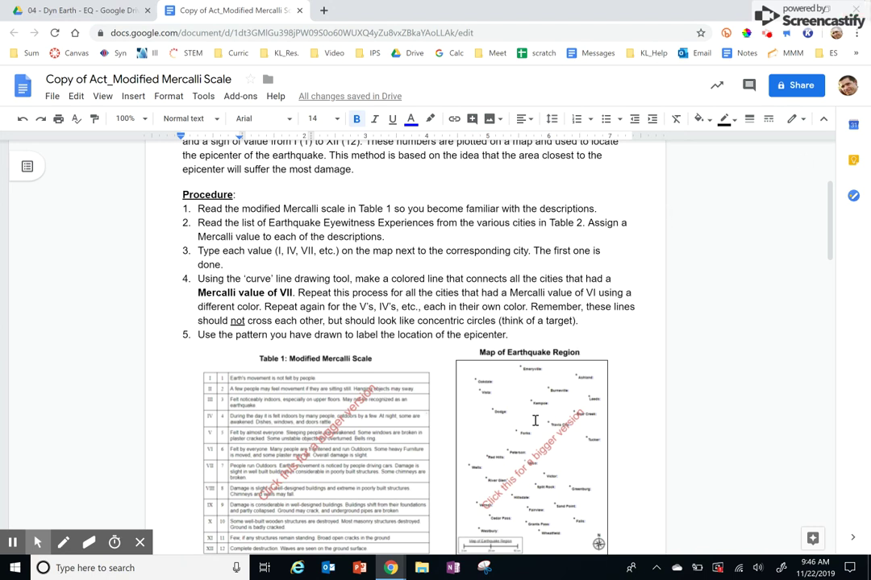
# Switch to the full-size earthquake region map in the Copy of Act_Modified MercalliMap drawing
pyautogui.hotkey('alt', 'Tab')
pyautogui.hotkey('alt', 'Tab')
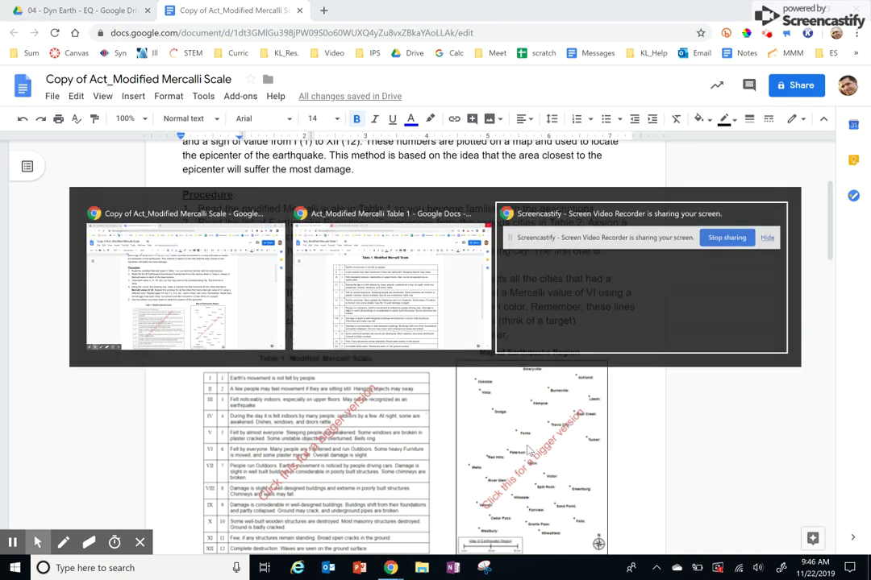
pyautogui.hotkey('alt', 'shift', 'Tab')
pyautogui.hotkey('ctrl', 'Tab')
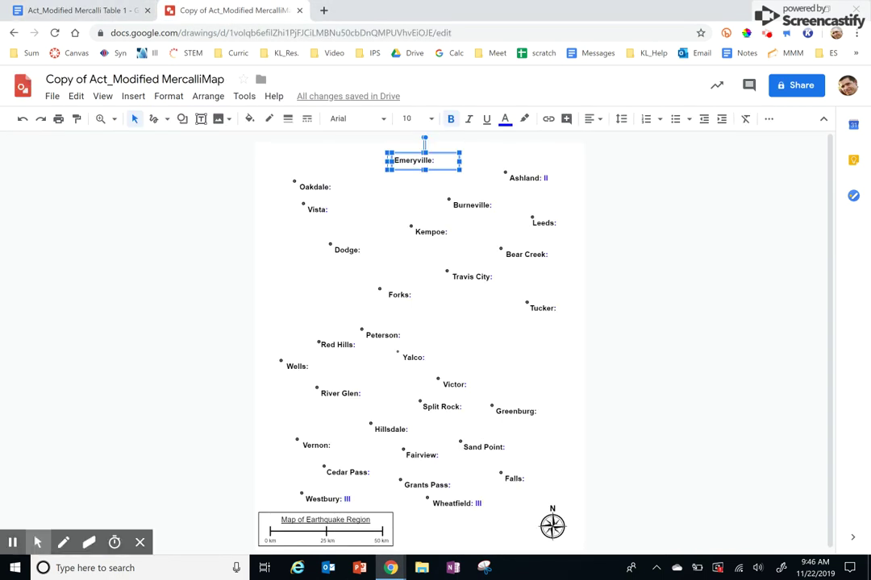
# Add Mercalli value I after Emeryville and II after Oakdale in their city labels on the map
pyautogui.click(464, 347)
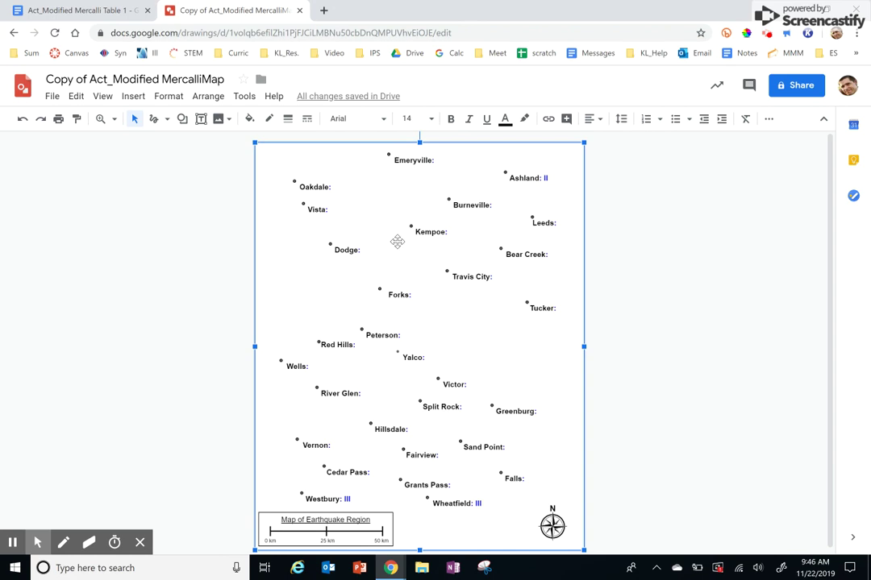
pyautogui.click(428, 161)
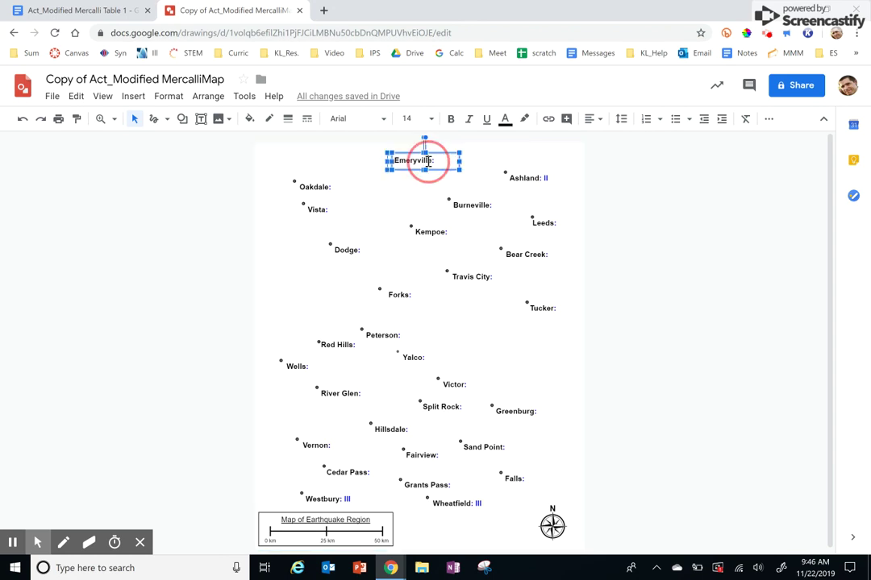
pyautogui.click(428, 161)
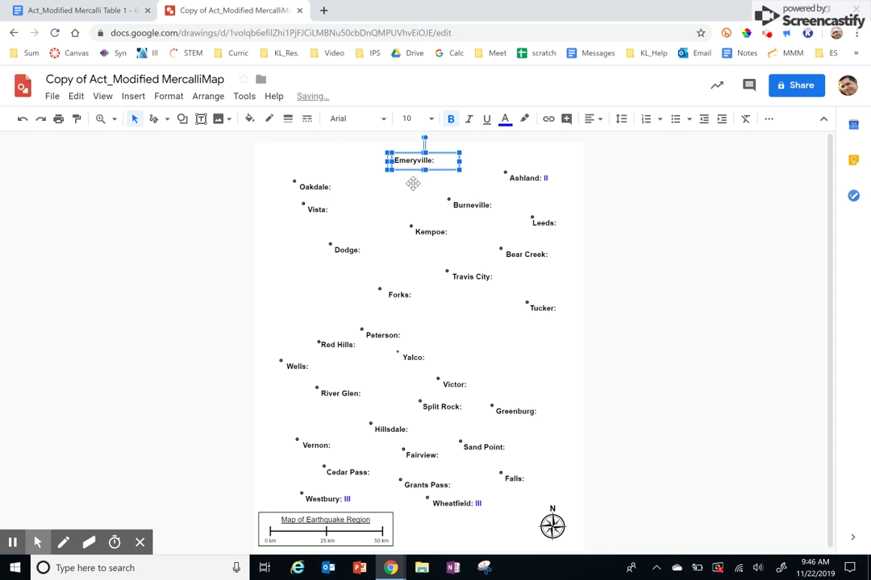
pyautogui.write('I')
pyautogui.press('Escape')
pyautogui.press('Tab')
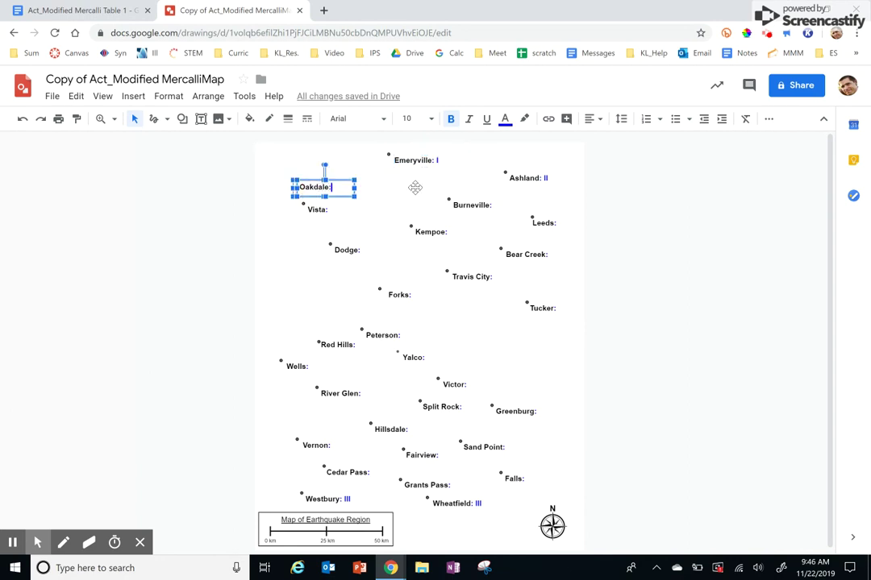
pyautogui.write('II')
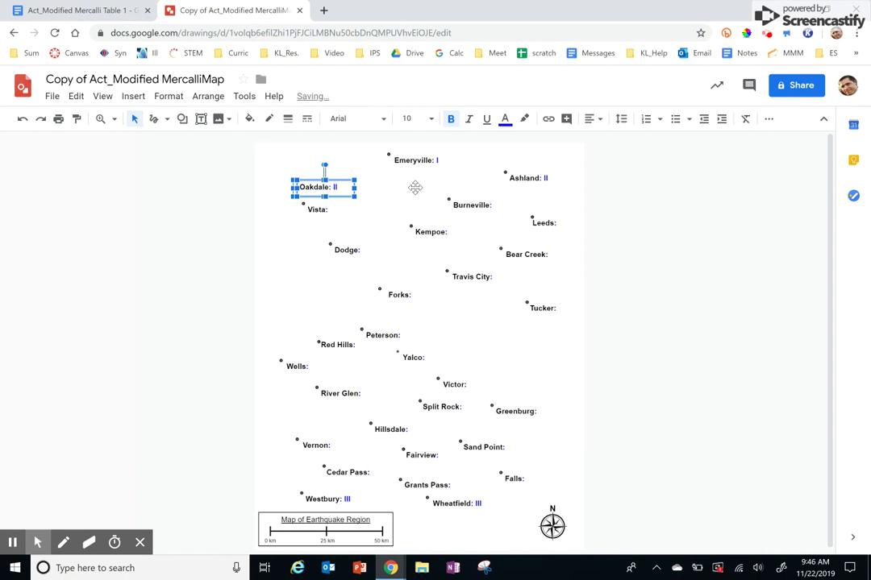
# Add Mercalli value II to the Burneville label on the map and check the assigned values in Table 2
pyautogui.click(472, 204)
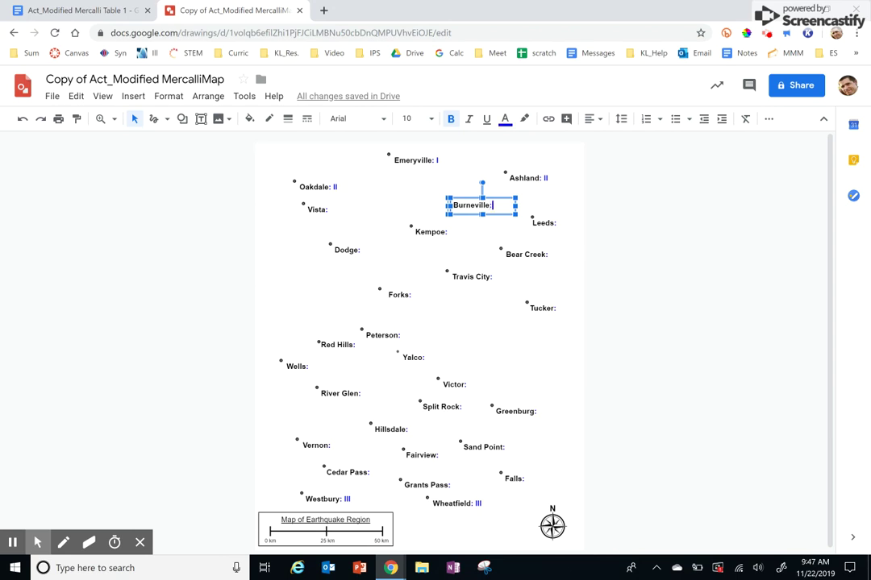
pyautogui.write(': II')
pyautogui.hotkey('alt', 'Tab')
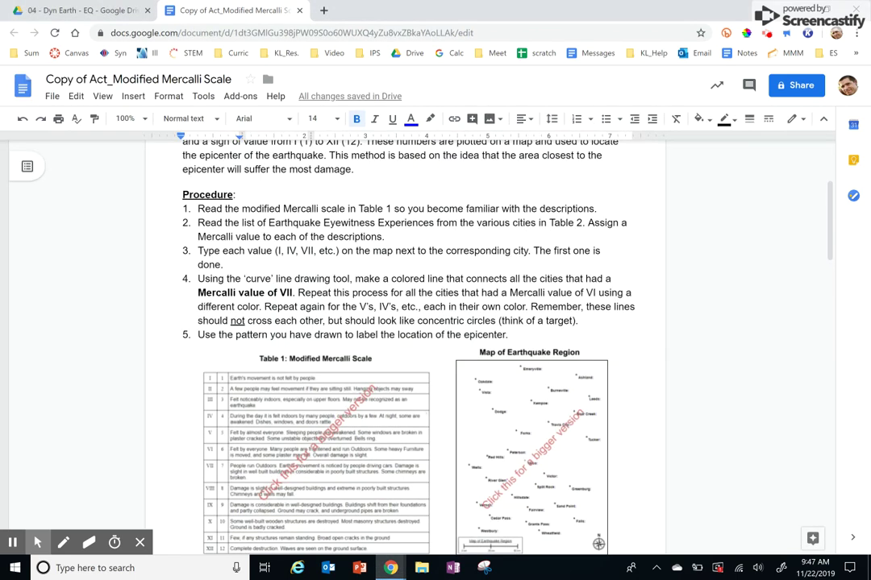
pyautogui.scroll(-6, 705, 367)
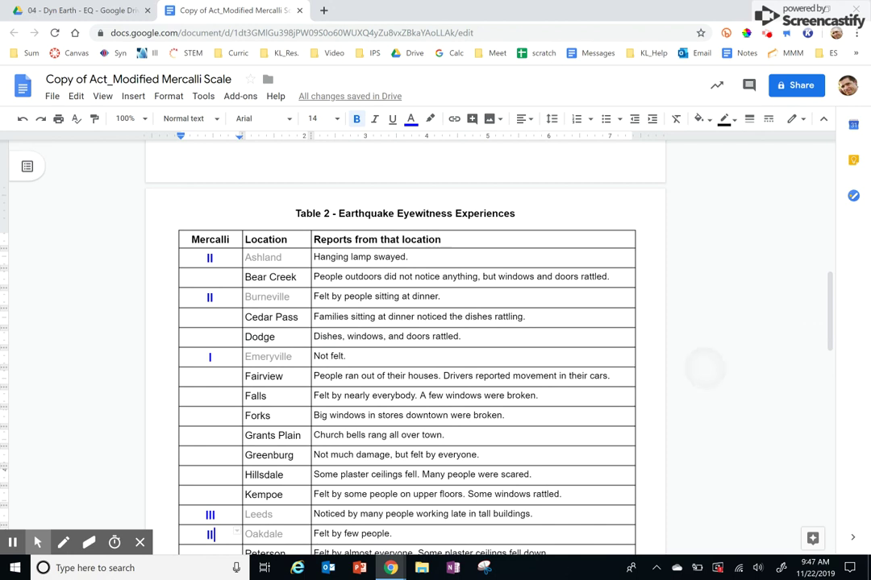
pyautogui.hotkey('alt', 'Tab')
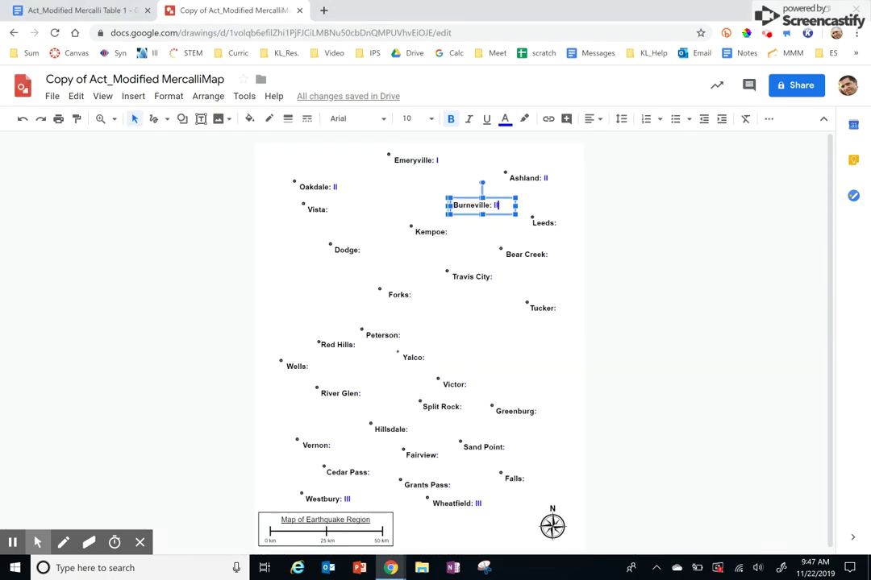
# Add Mercalli value III to both the Vista and Leeds labels on the map
pyautogui.click(325, 210)
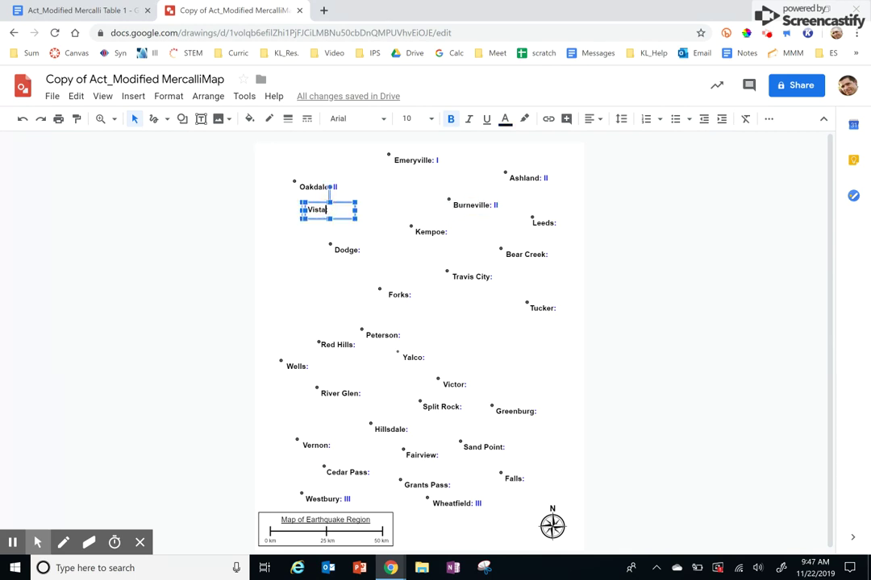
pyautogui.write('III')
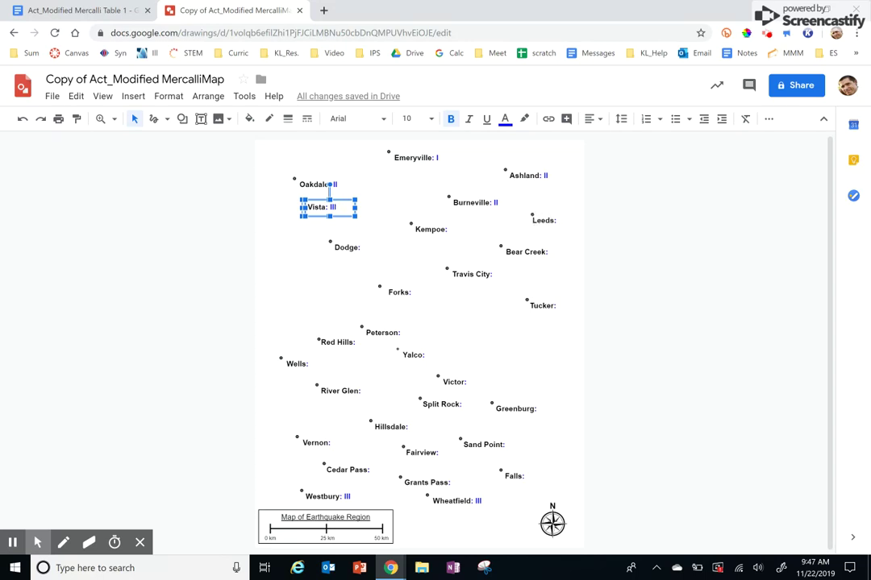
pyautogui.click(541, 220)
pyautogui.write('IIII')
pyautogui.press('BackSpace')
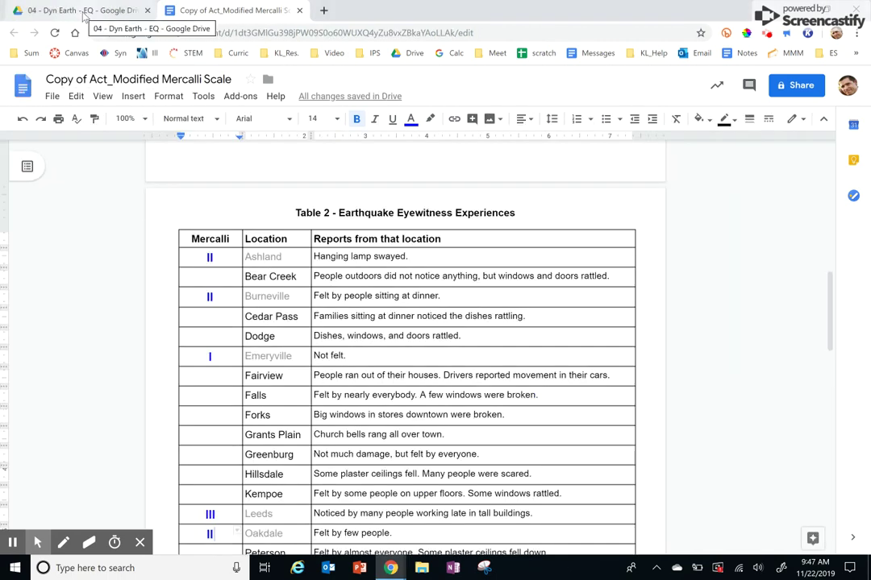
# Consult the procedure and draw a curve for Mercalli value I across the map's upper edge, passing by Emeryville
pyautogui.scroll(10, 192, 256)
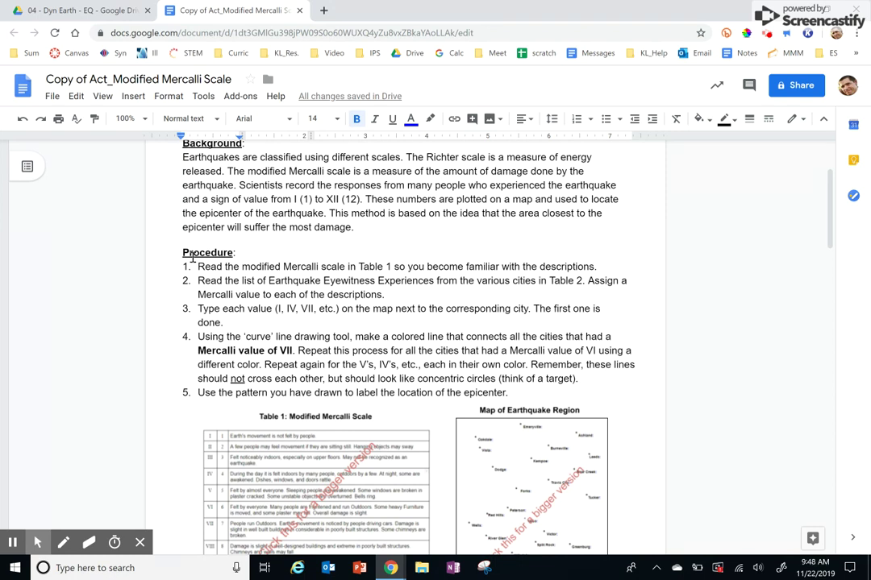
pyautogui.hotkey('alt', 'Tab')
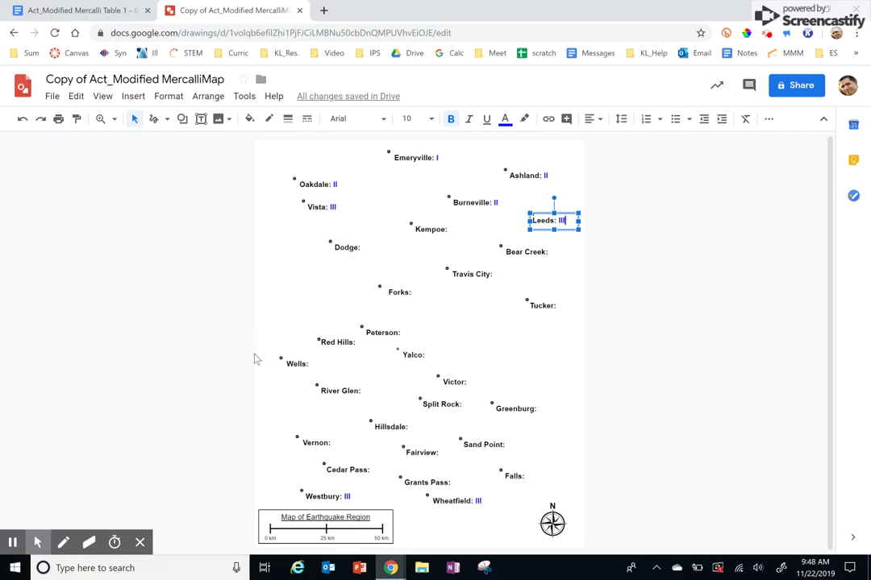
pyautogui.scroll(-1, 255, 359)
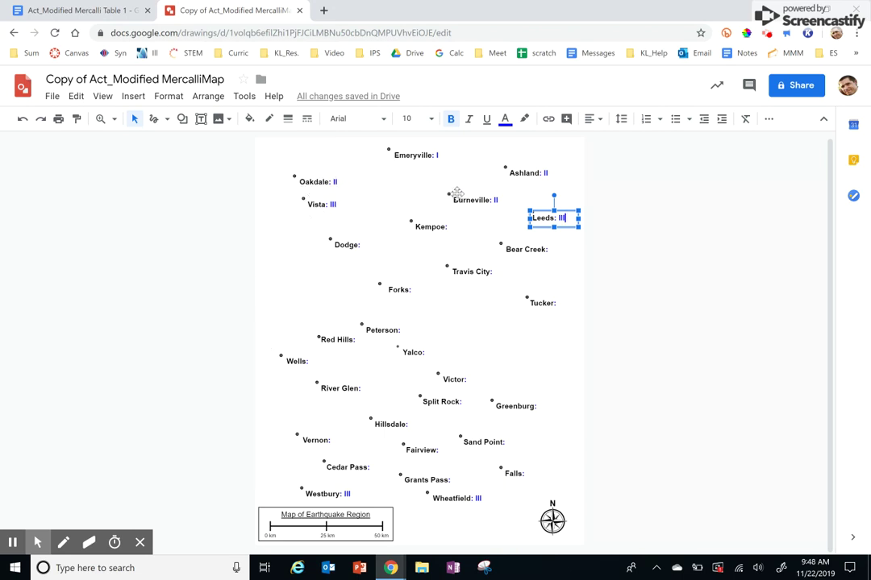
pyautogui.click(167, 120)
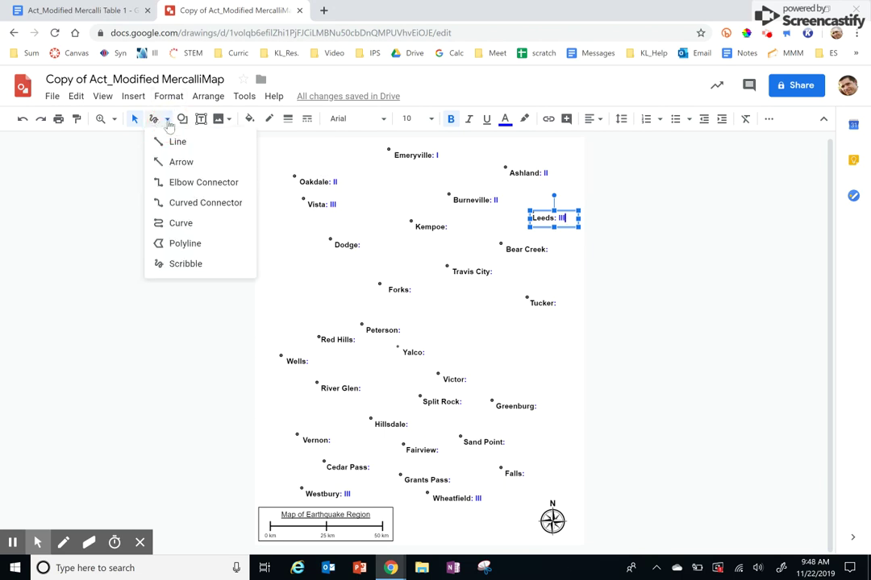
pyautogui.click(182, 224)
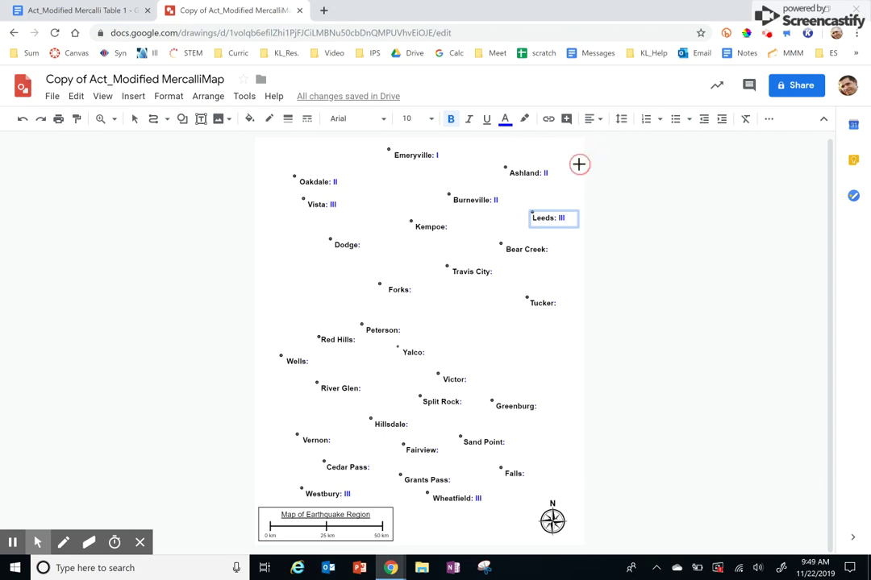
pyautogui.moveTo(578, 164); pyautogui.dragTo(287, 99)
pyautogui.click(441, 141)
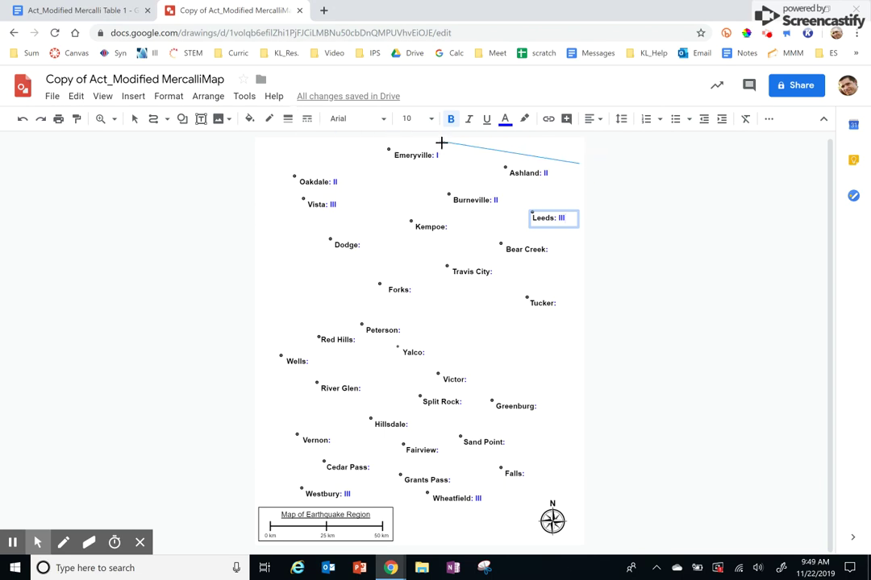
pyautogui.click(375, 151)
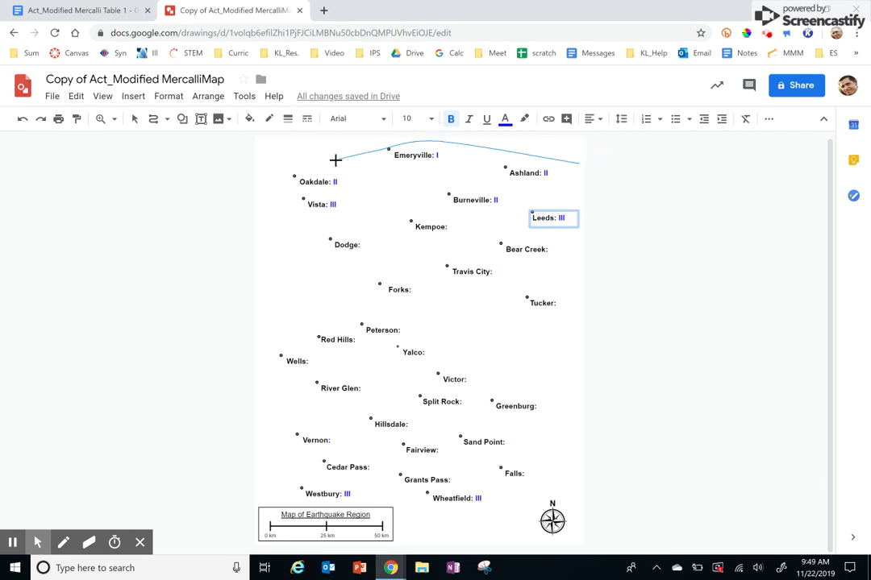
pyautogui.click(332, 159)
pyautogui.click(286, 153)
pyautogui.doubleClick(254, 169)
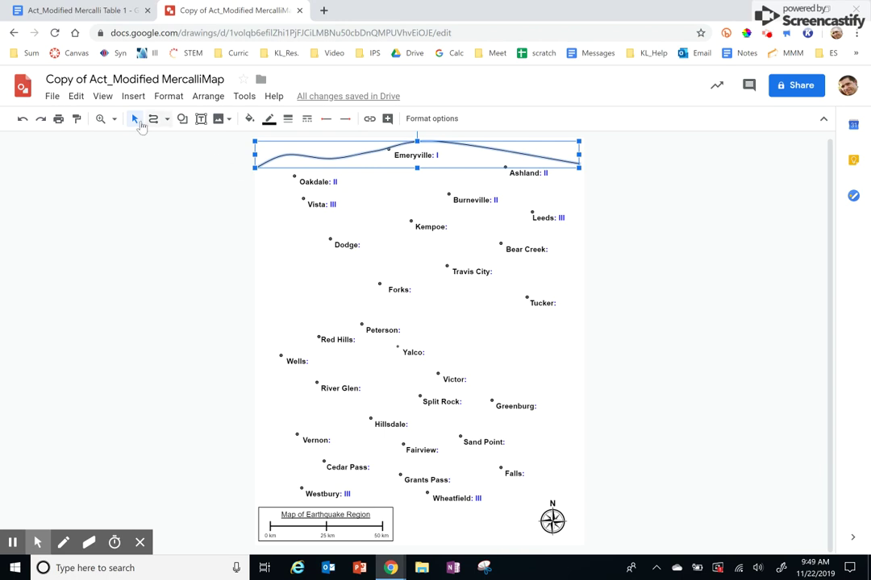
# Colour the Emeryville curve green and set its line weight to 3px
pyautogui.click(269, 120)
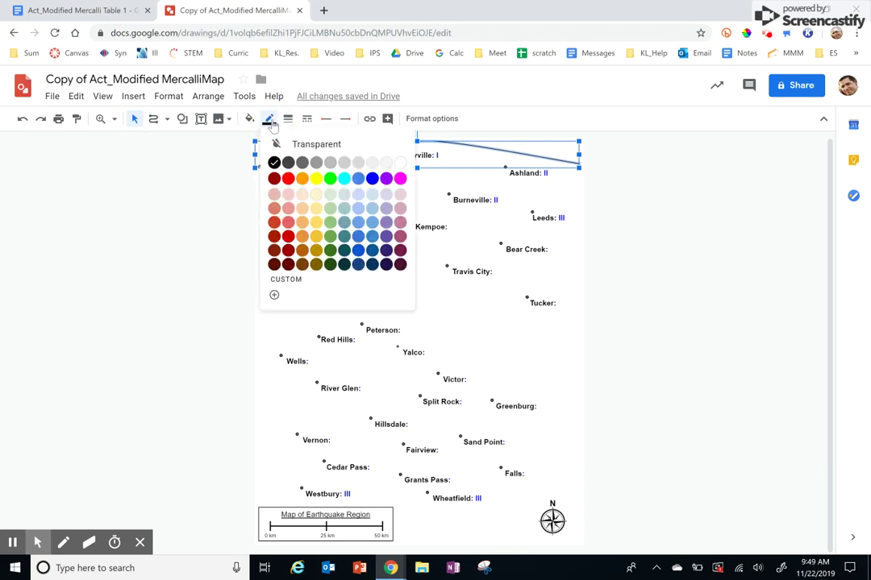
pyautogui.click(329, 219)
pyautogui.click(288, 120)
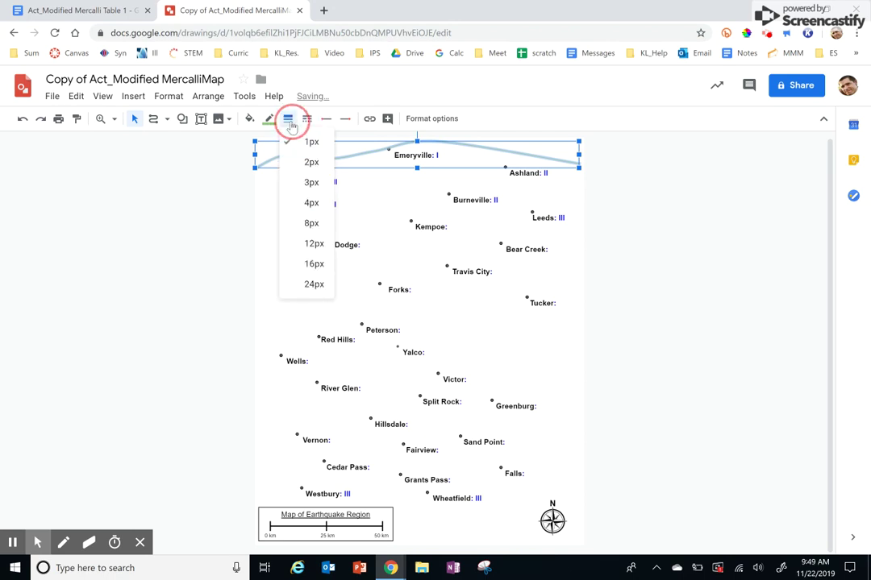
pyautogui.click(310, 162)
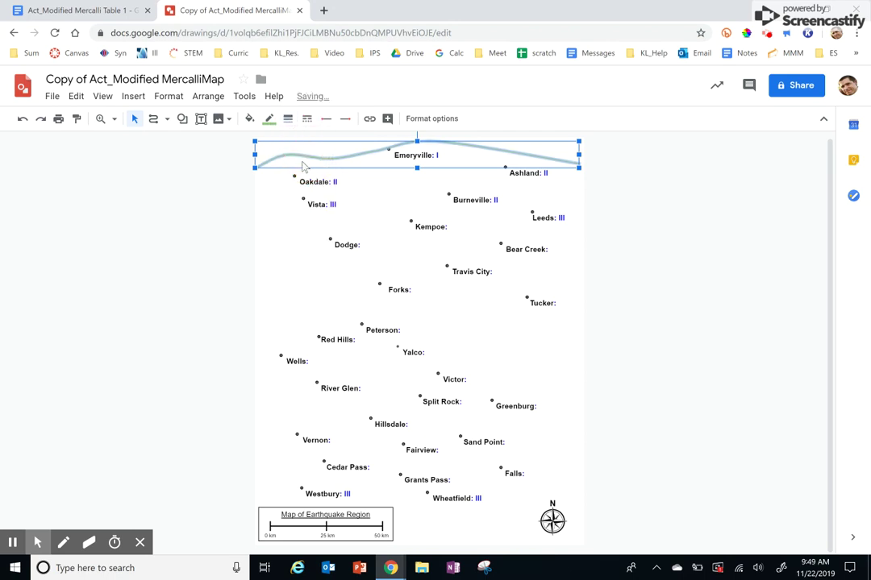
pyautogui.click(288, 119)
pyautogui.click(291, 183)
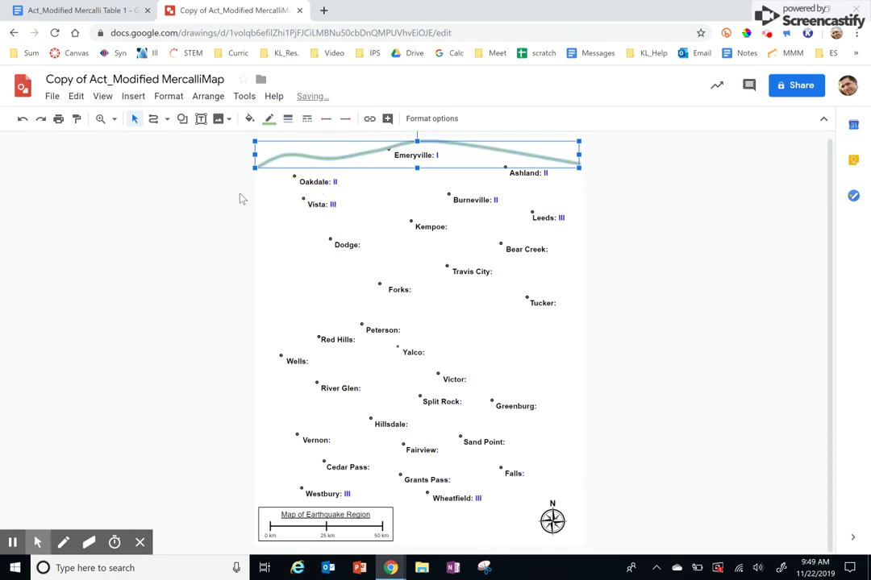
pyautogui.click(242, 198)
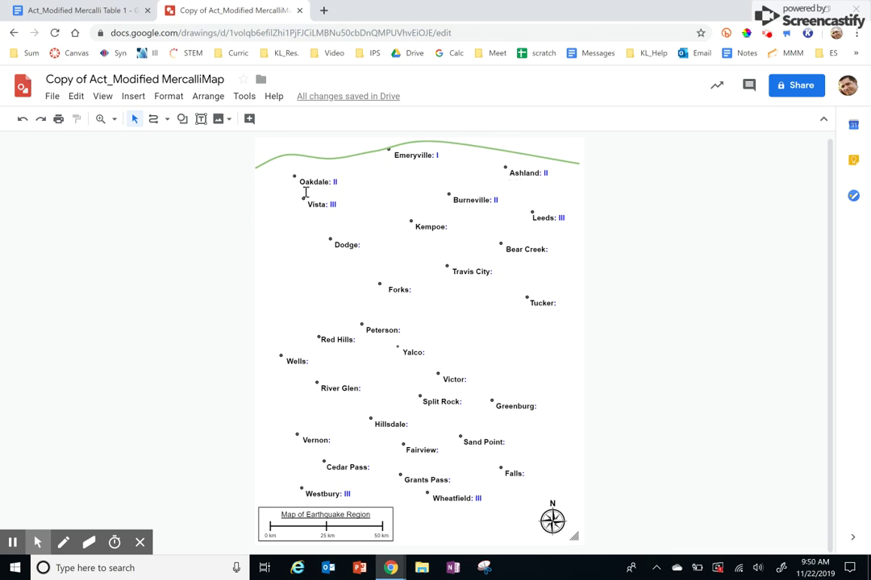
# Draw a curve connecting the value II cities Ashland, Burneville and Oakdale, ending near the map's west edge
pyautogui.click(154, 118)
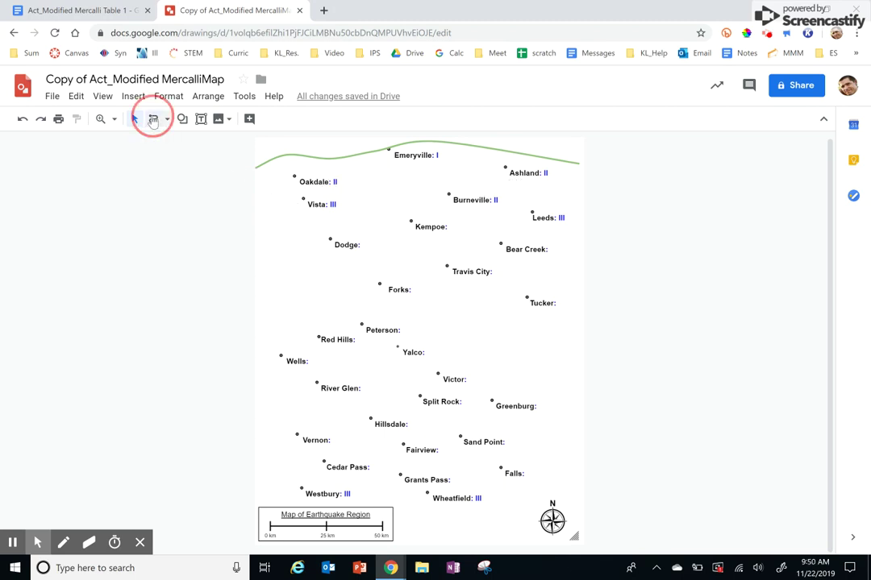
pyautogui.click(153, 119)
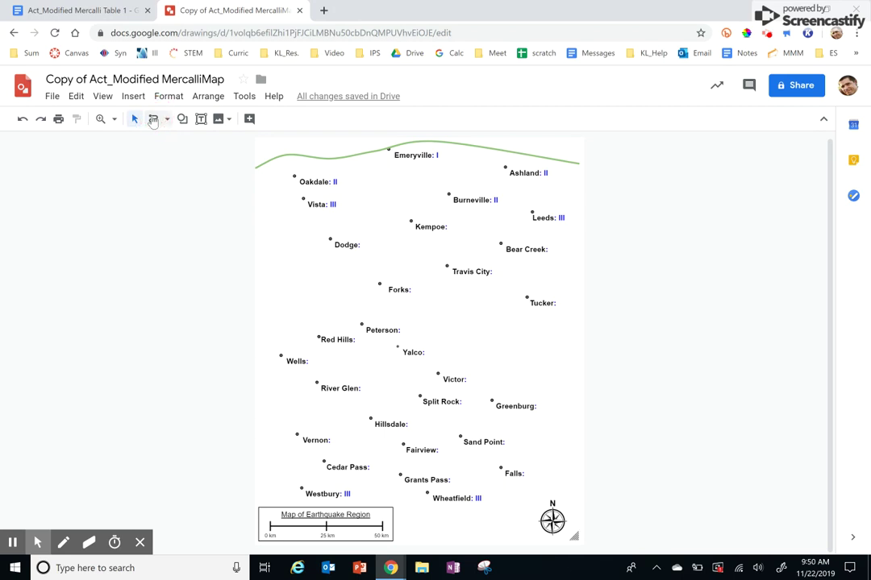
pyautogui.click(153, 118)
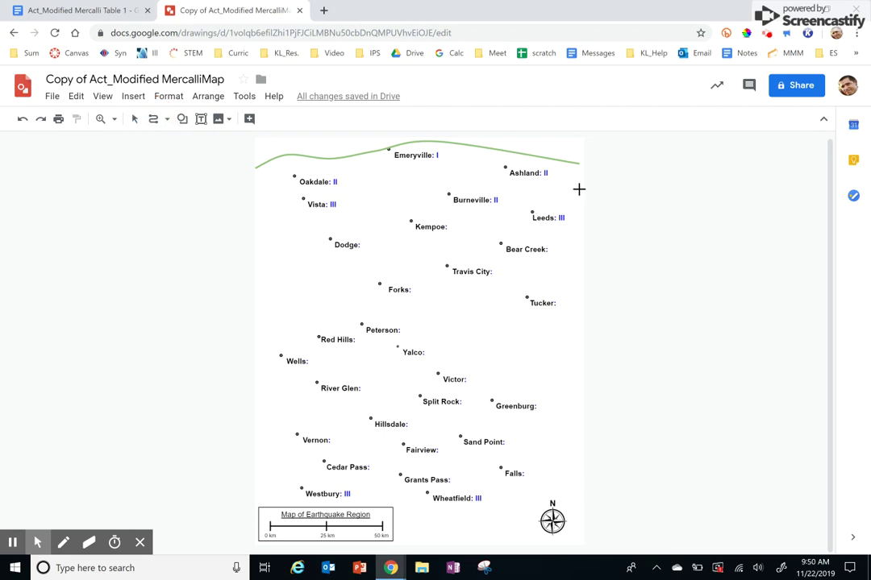
pyautogui.click(545, 177)
pyautogui.click(505, 167)
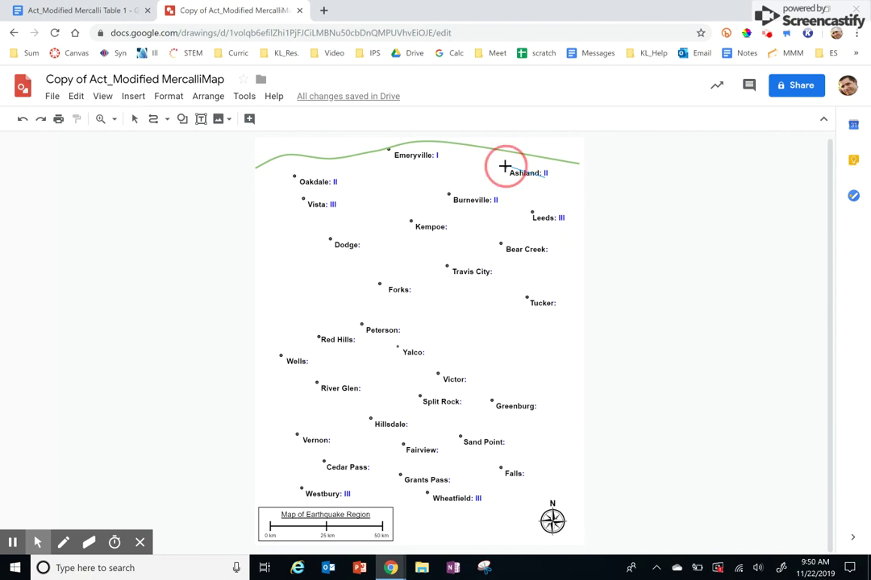
pyautogui.click(448, 195)
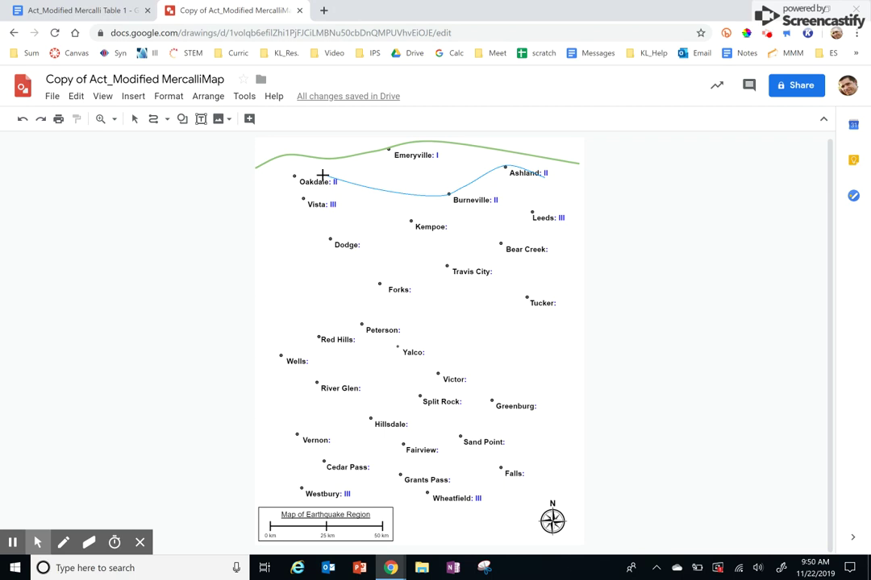
pyautogui.click(292, 175)
pyautogui.doubleClick(259, 192)
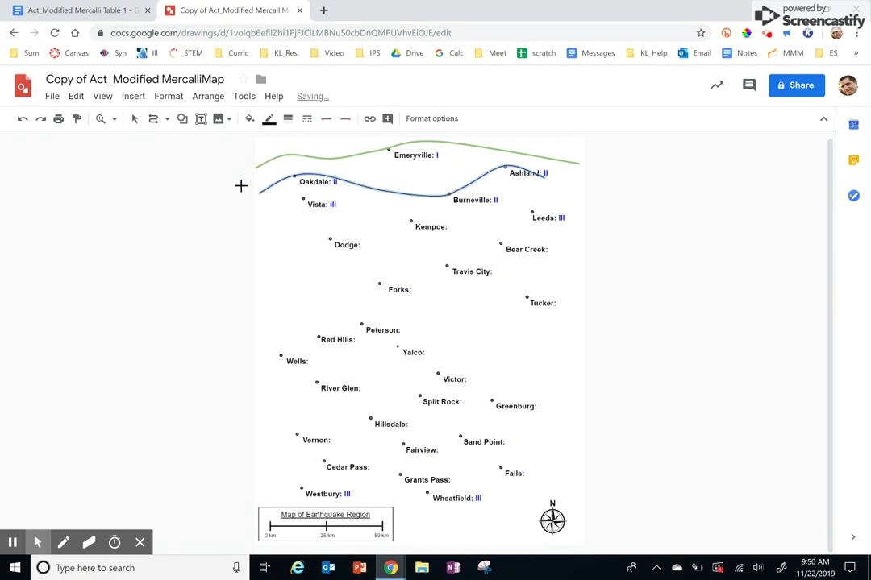
# Colour the curve through the value II cities orange and set its line weight to 3px
pyautogui.click(269, 119)
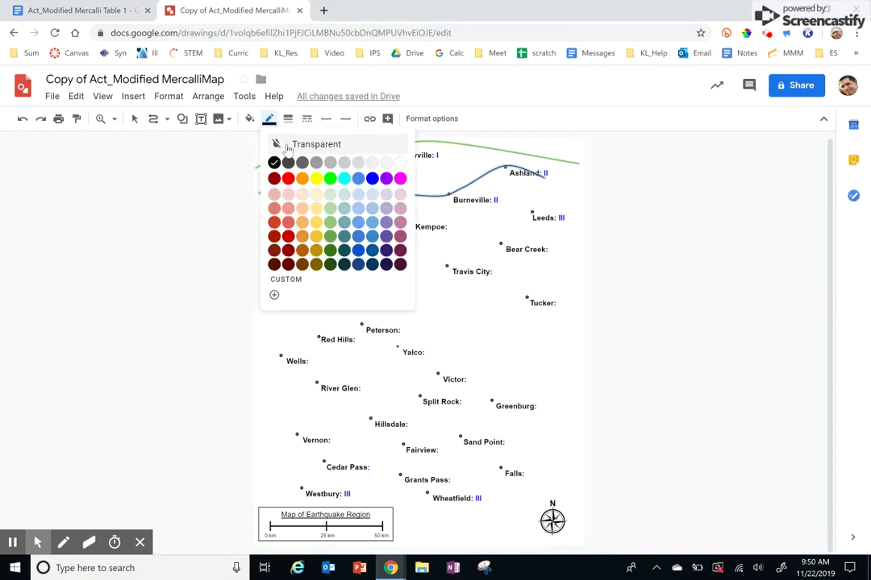
pyautogui.click(303, 226)
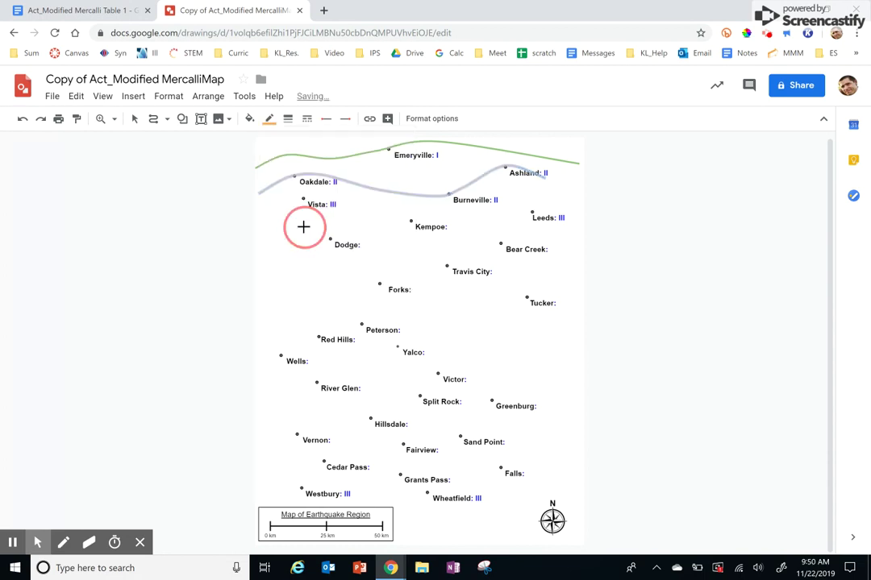
pyautogui.click(288, 119)
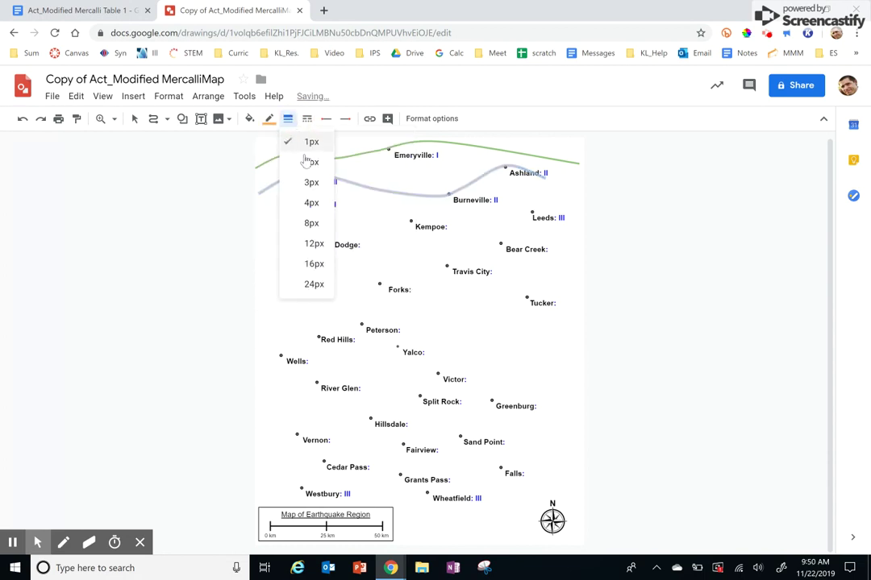
pyautogui.click(311, 203)
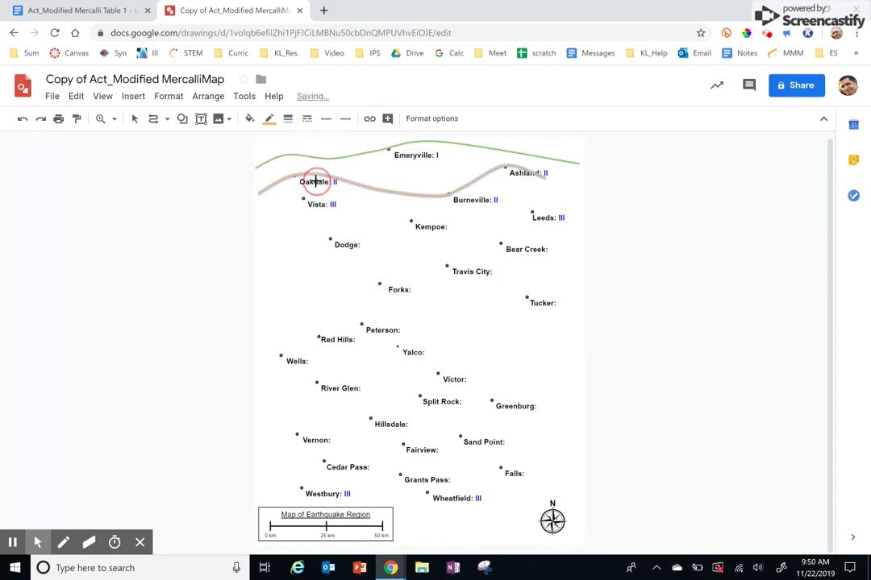
pyautogui.click(200, 213)
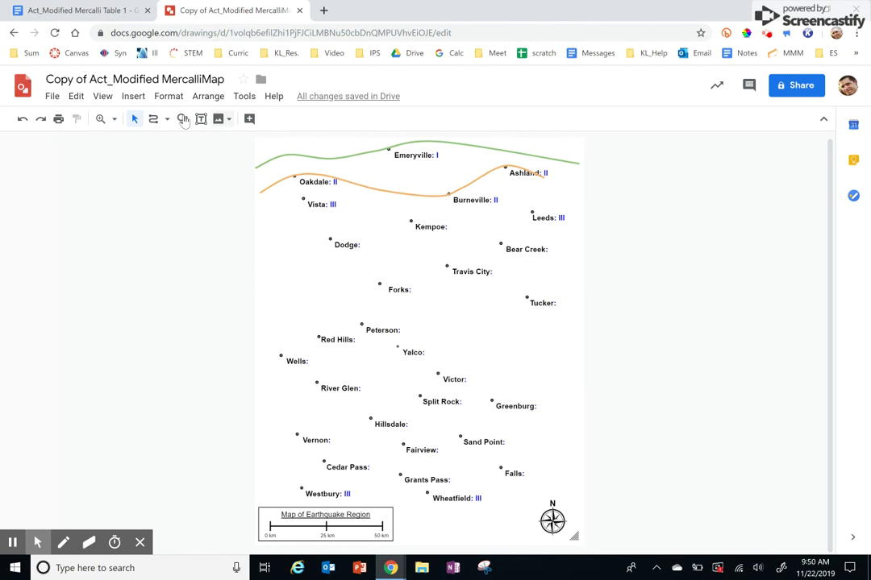
pyautogui.click(156, 125)
pyautogui.click(153, 122)
pyautogui.click(154, 121)
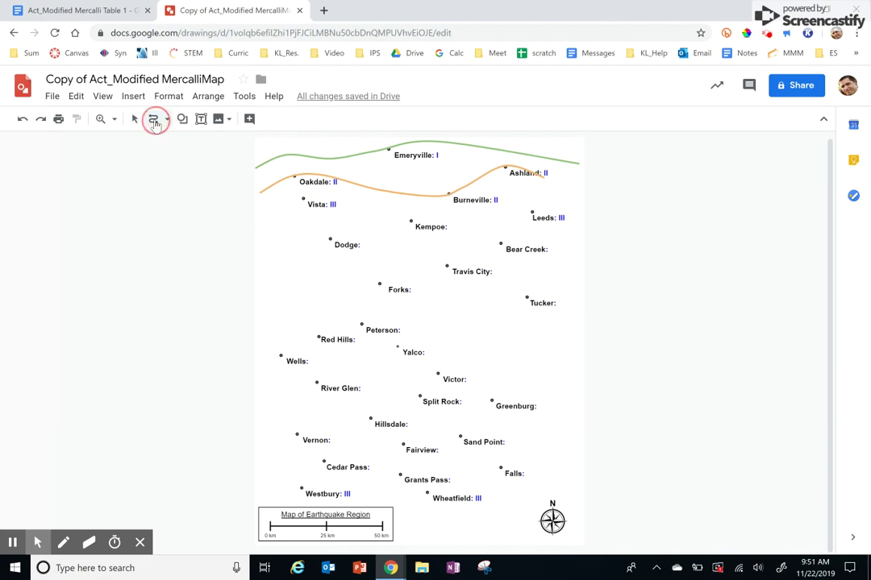
pyautogui.click(577, 213)
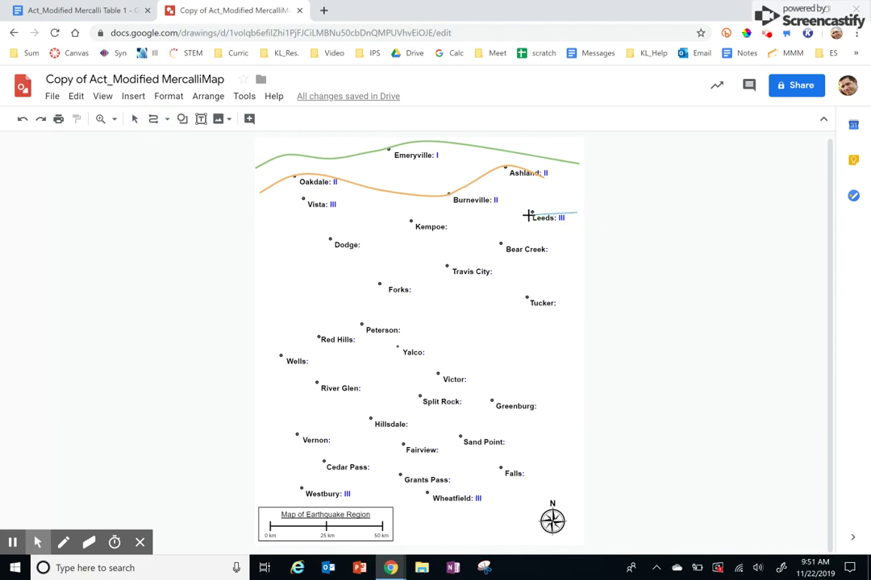
pyautogui.click(531, 216)
pyautogui.click(427, 186)
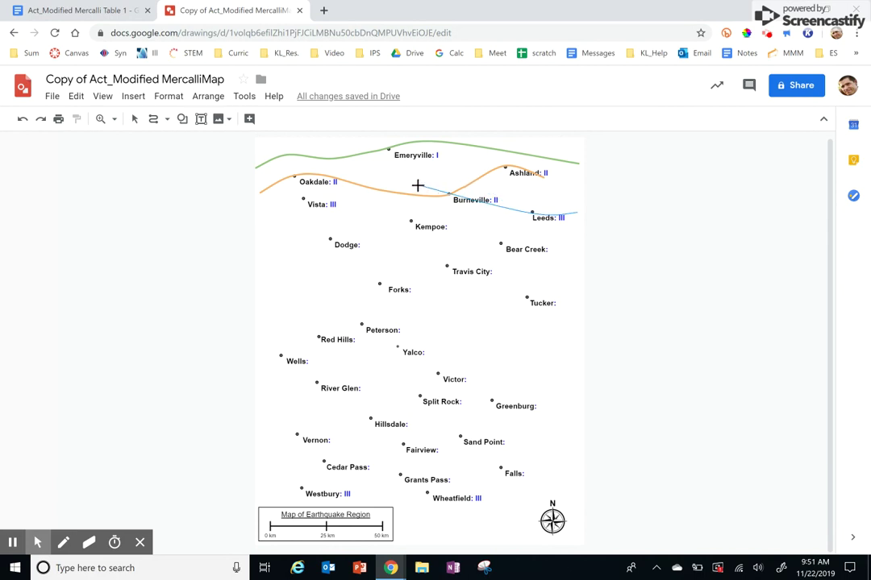
pyautogui.click(292, 201)
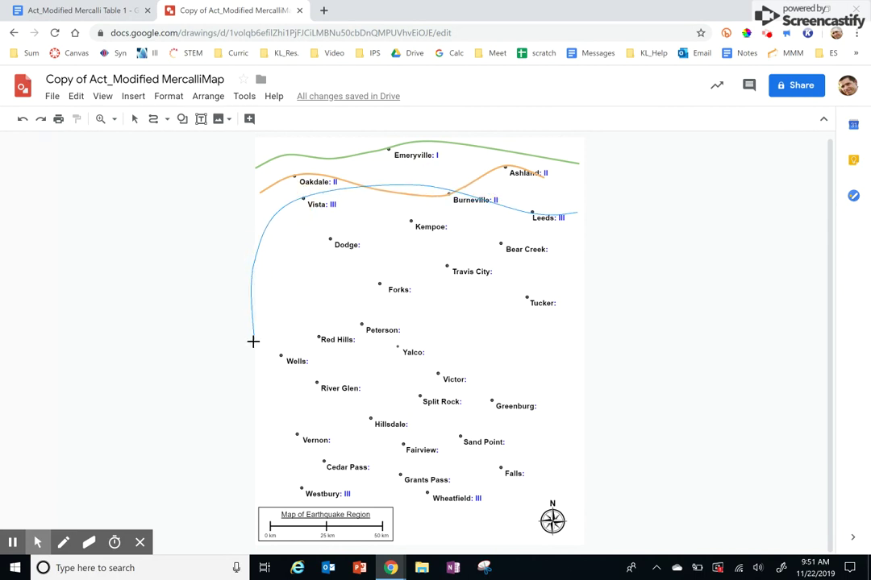
pyautogui.press('Escape')
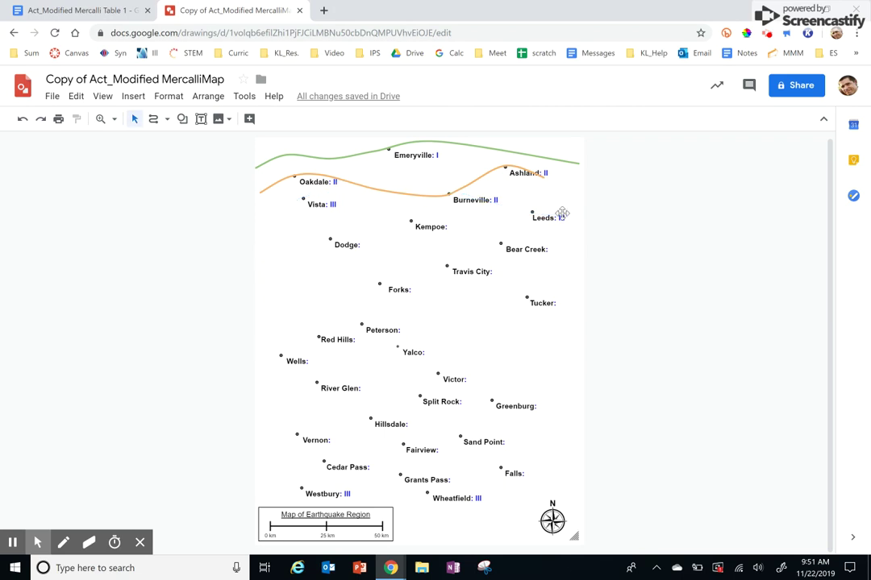
# Draw a closed curve through the value III cities Leeds, Vista, Westbury and Wheatfield, following the map's west and east edges between them
pyautogui.click(157, 120)
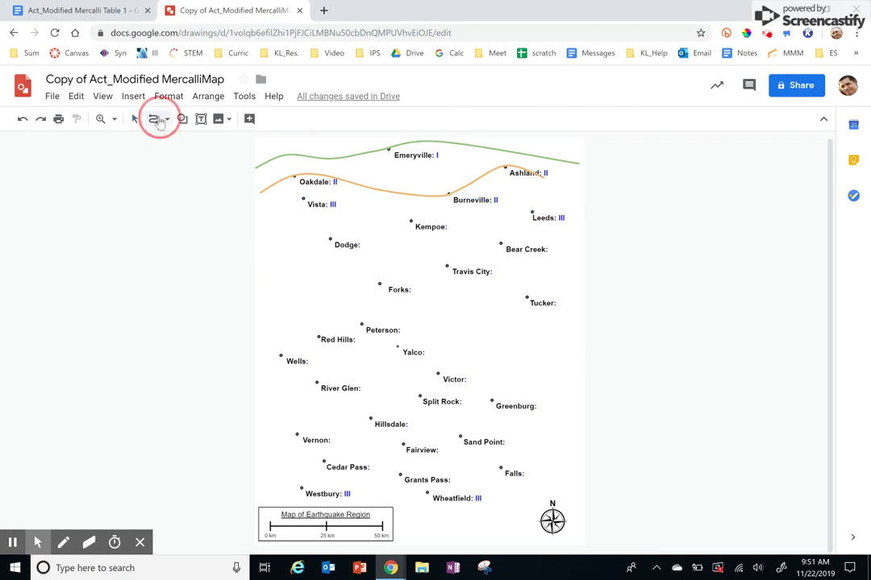
pyautogui.moveTo(578, 212); pyautogui.dragTo(446, 210)
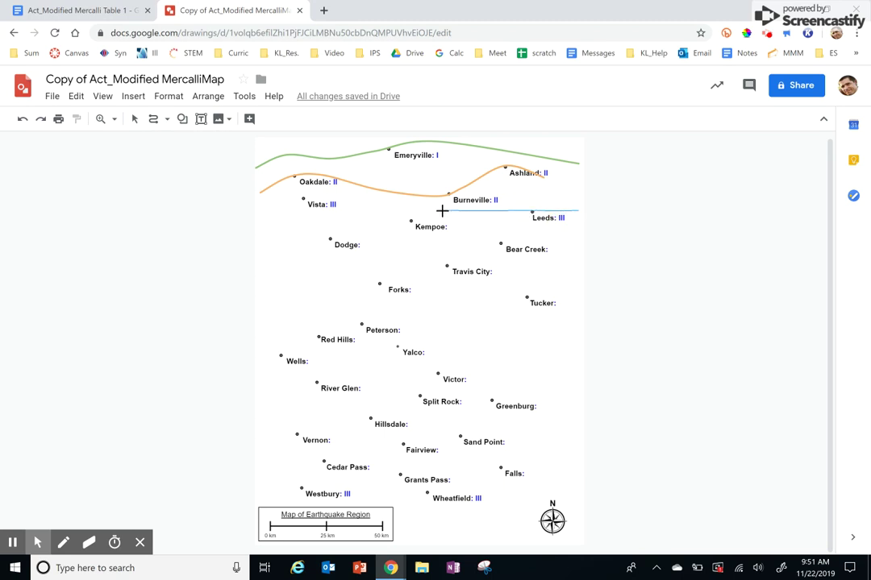
pyautogui.click(444, 211)
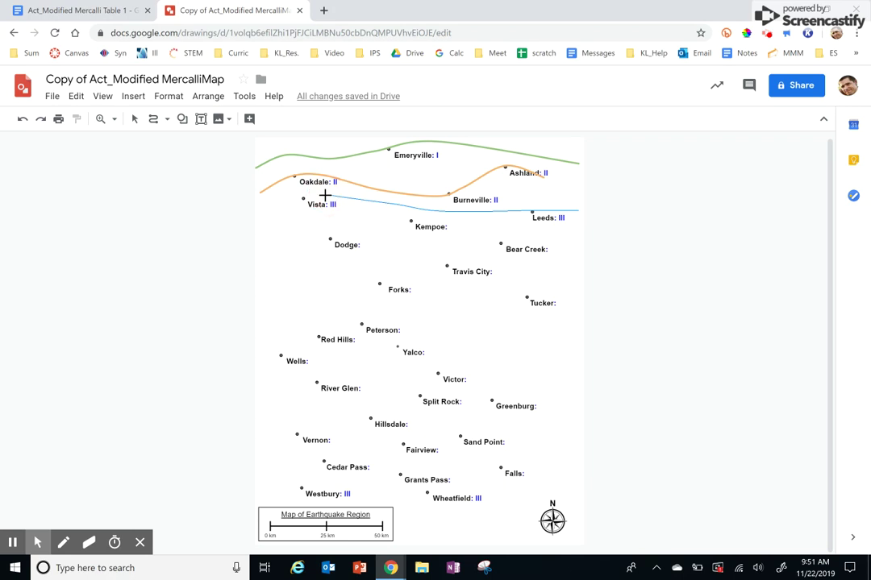
pyautogui.click(262, 232)
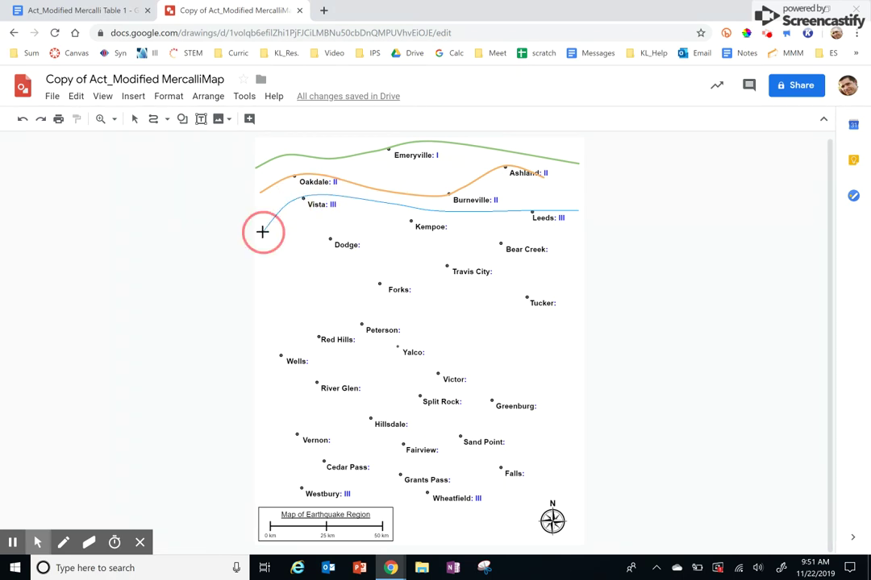
pyautogui.click(257, 283)
pyautogui.click(267, 395)
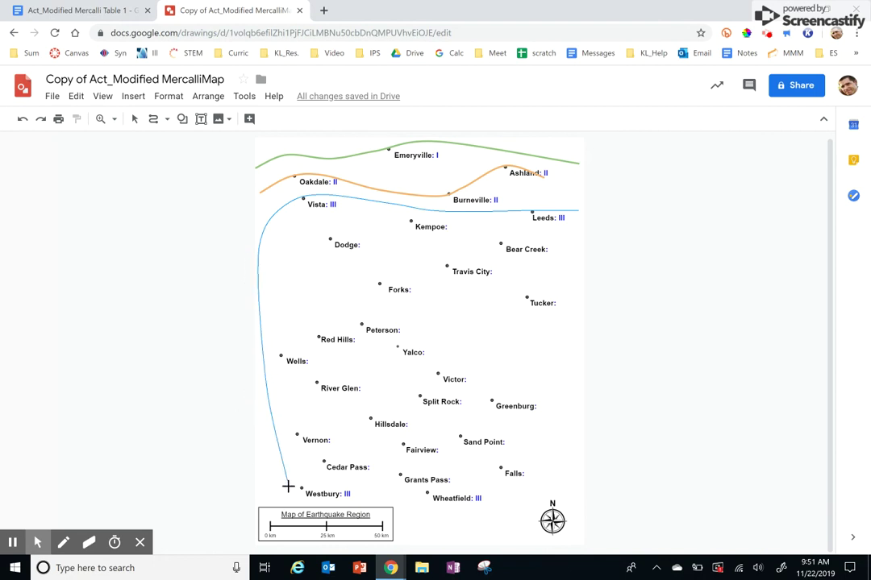
pyautogui.click(376, 500)
pyautogui.click(427, 494)
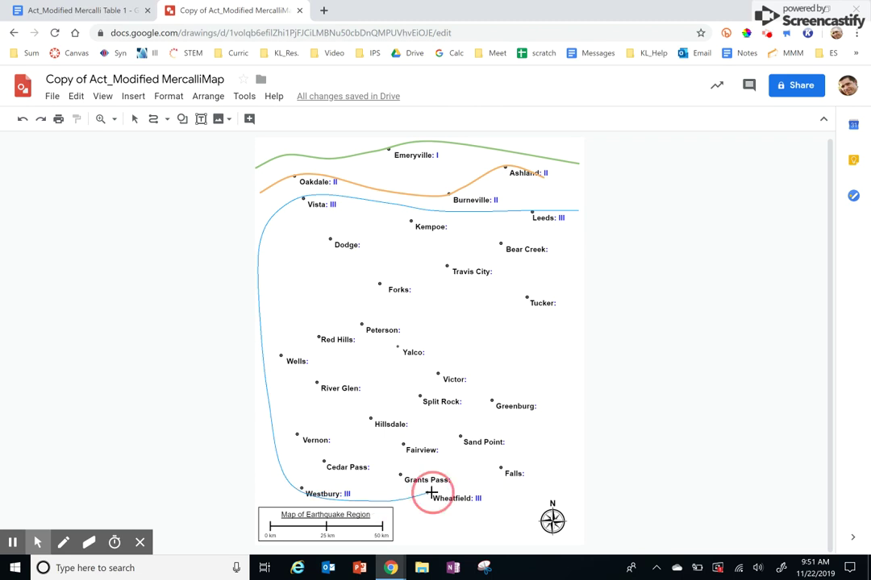
pyautogui.click(498, 488)
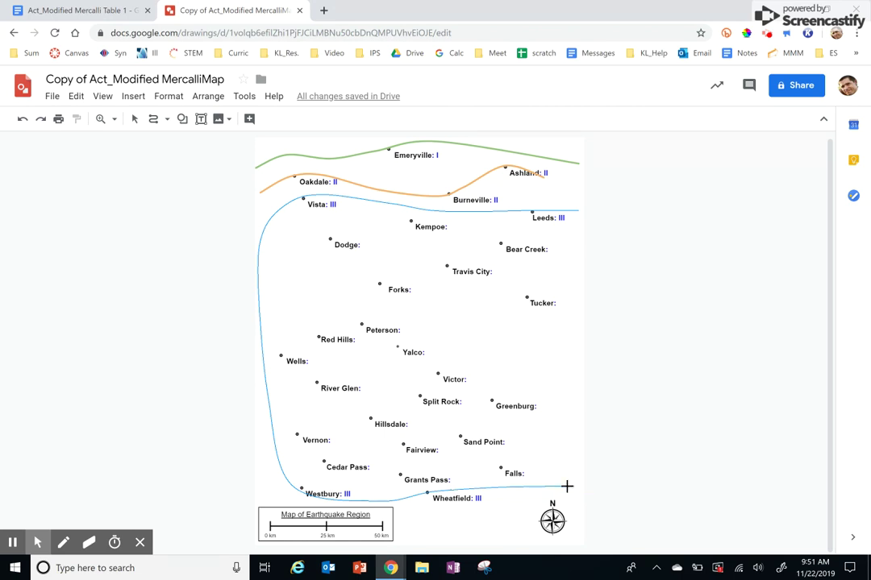
pyautogui.click(579, 414)
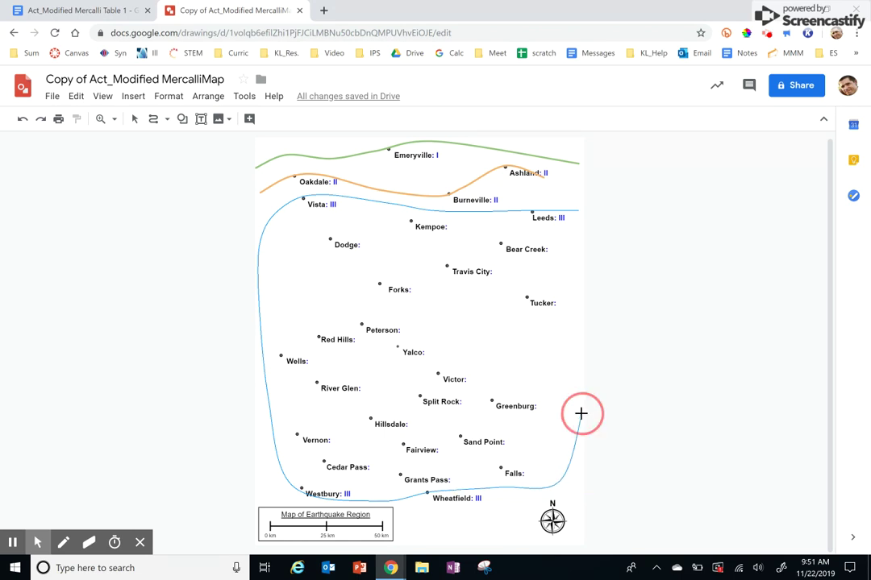
pyautogui.click(578, 282)
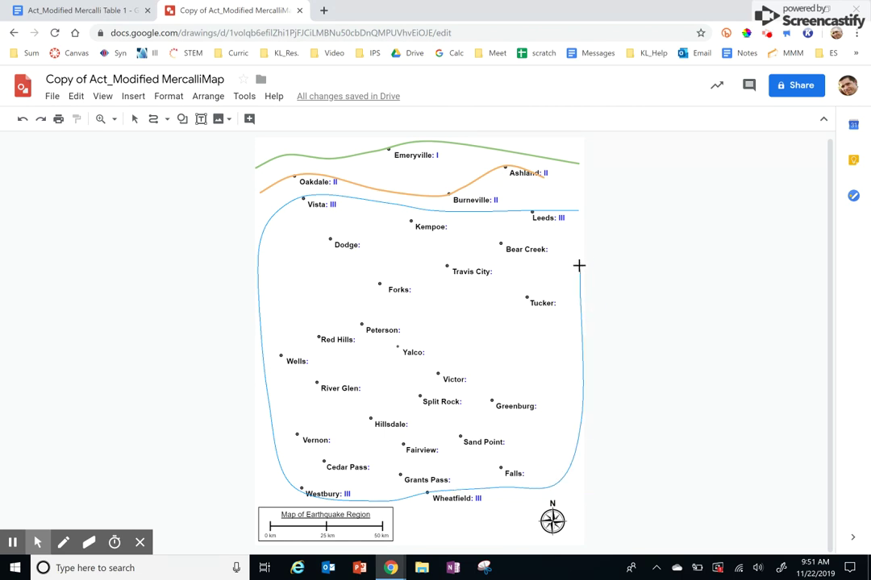
pyautogui.click(572, 247)
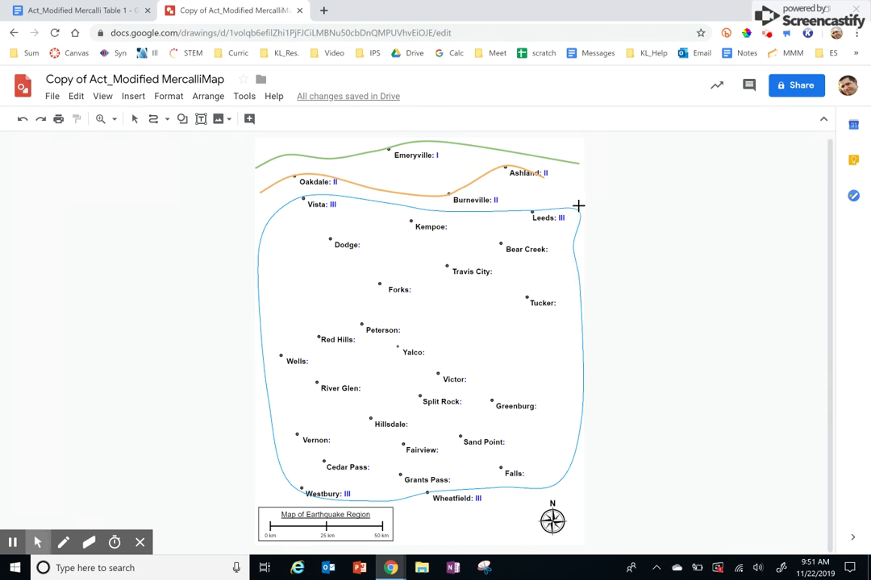
pyautogui.click(578, 206)
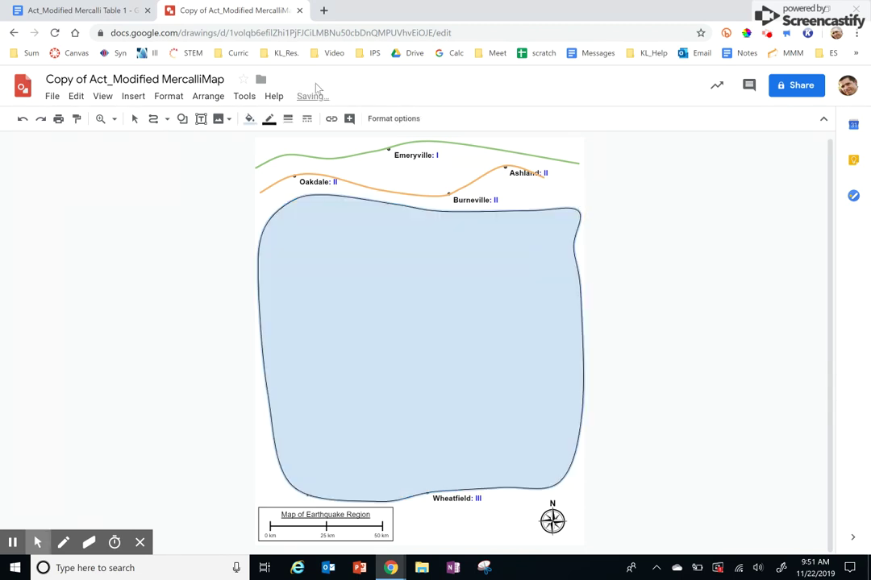
# Format the closed value III curve with a transparent fill and a light blue 3px outline
pyautogui.click(250, 119)
pyautogui.click(283, 166)
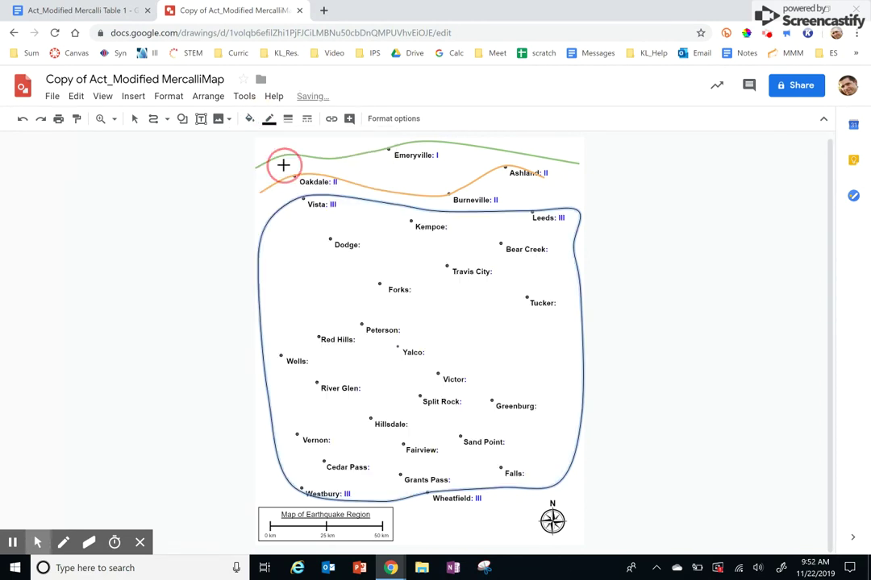
pyautogui.click(288, 120)
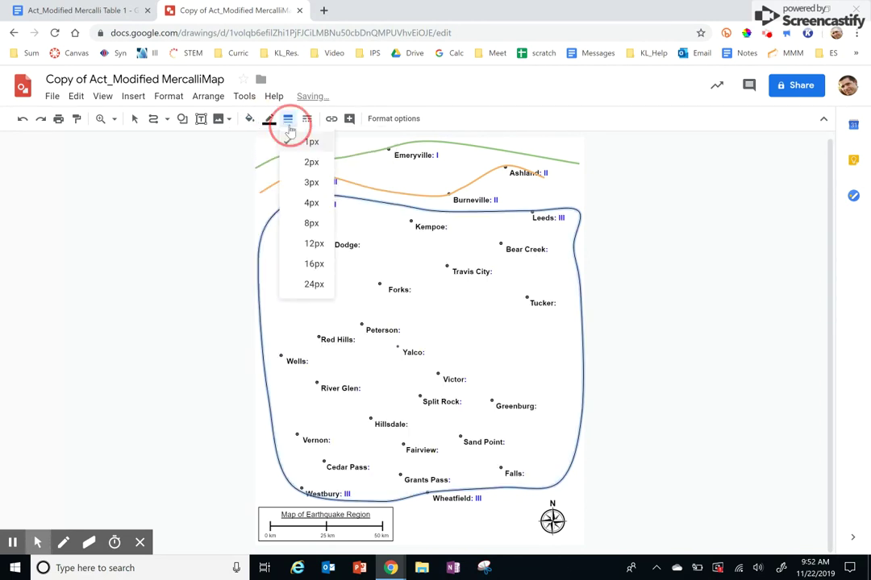
pyautogui.click(310, 182)
pyautogui.click(271, 120)
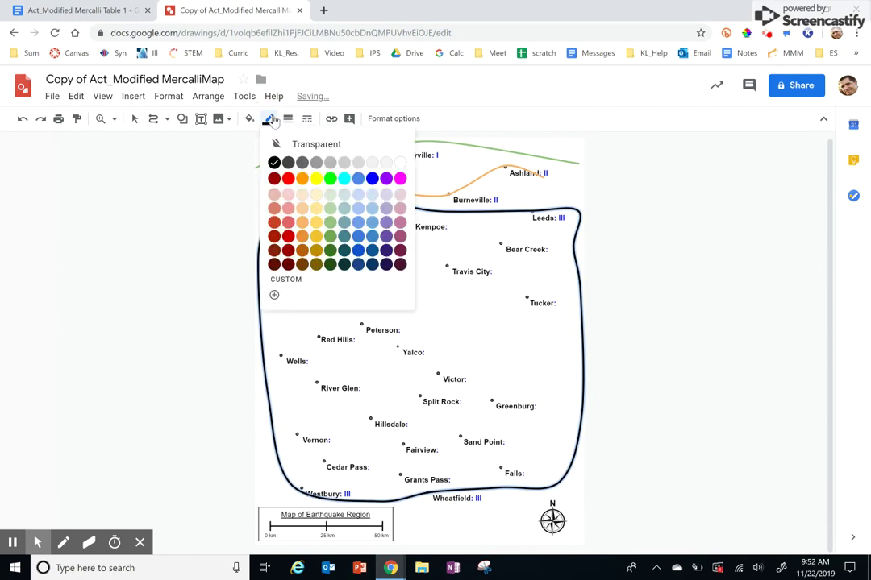
pyautogui.click(358, 208)
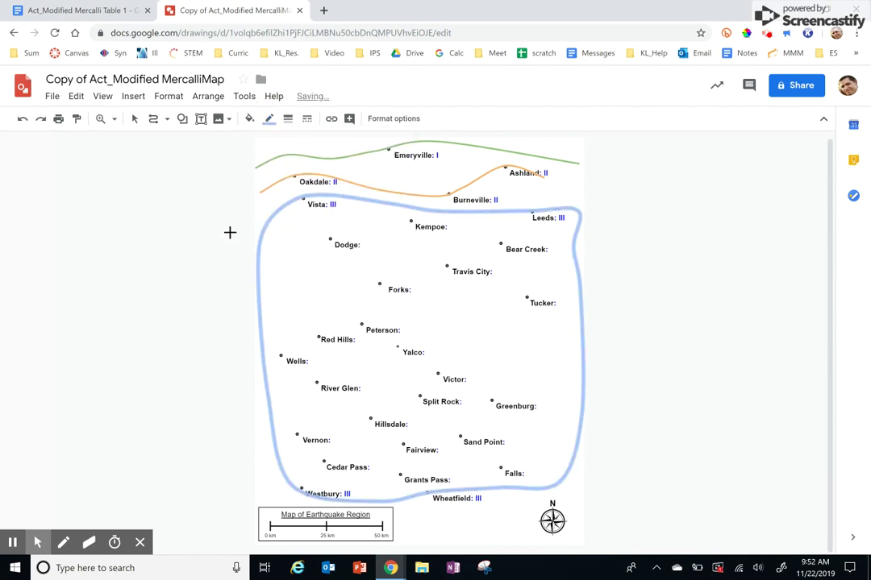
pyautogui.click(202, 244)
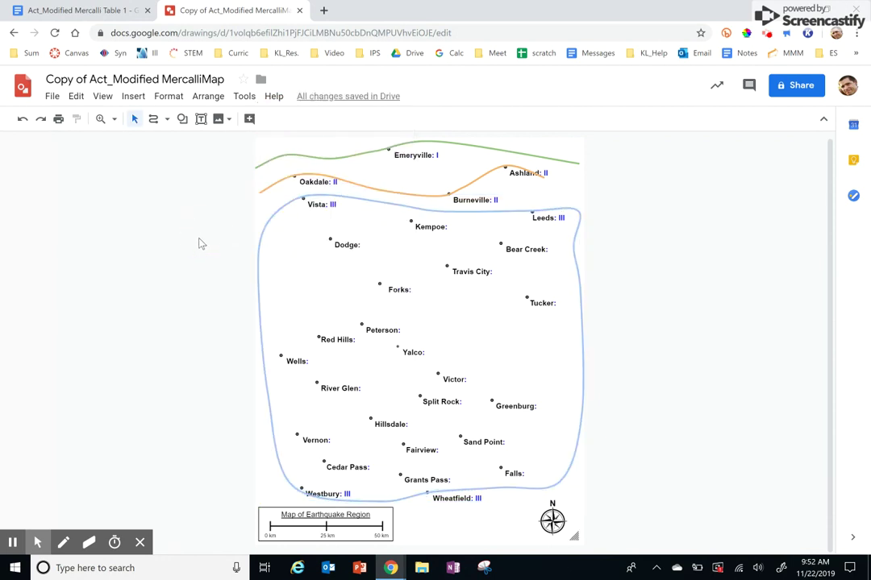